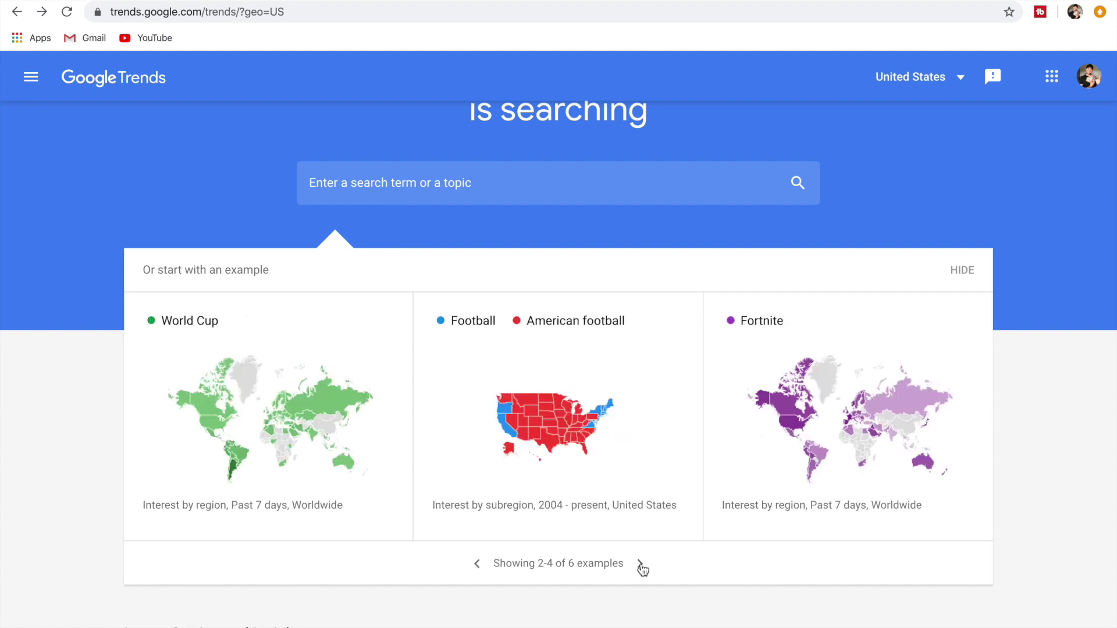
- Browse the remaining example searches and the featured stories on the Trends home page
left_click(641, 564)
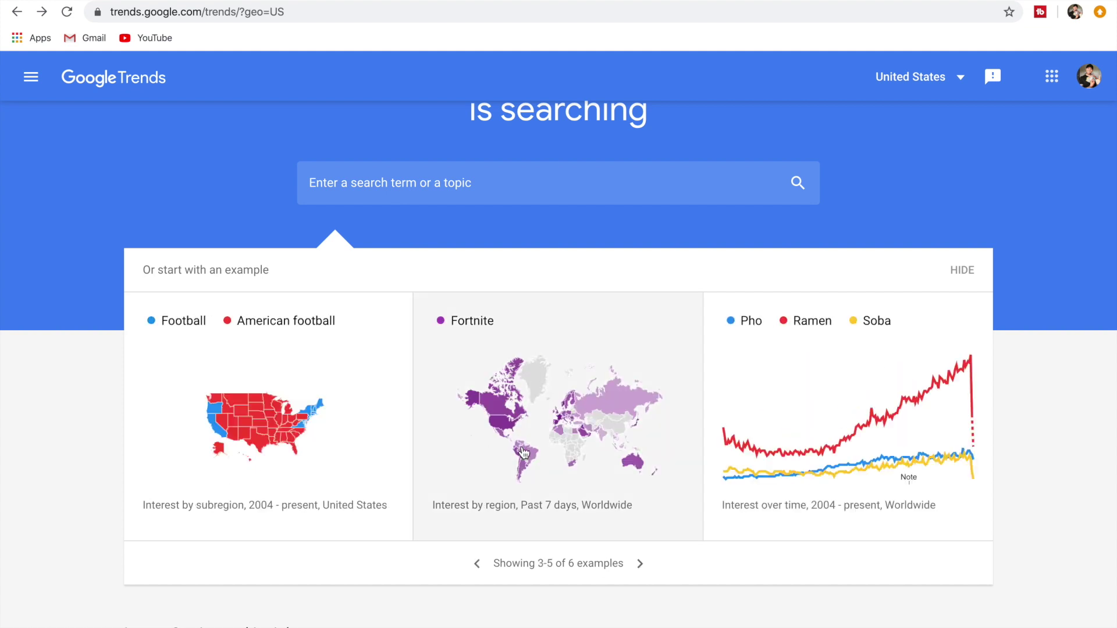
left_click(639, 565)
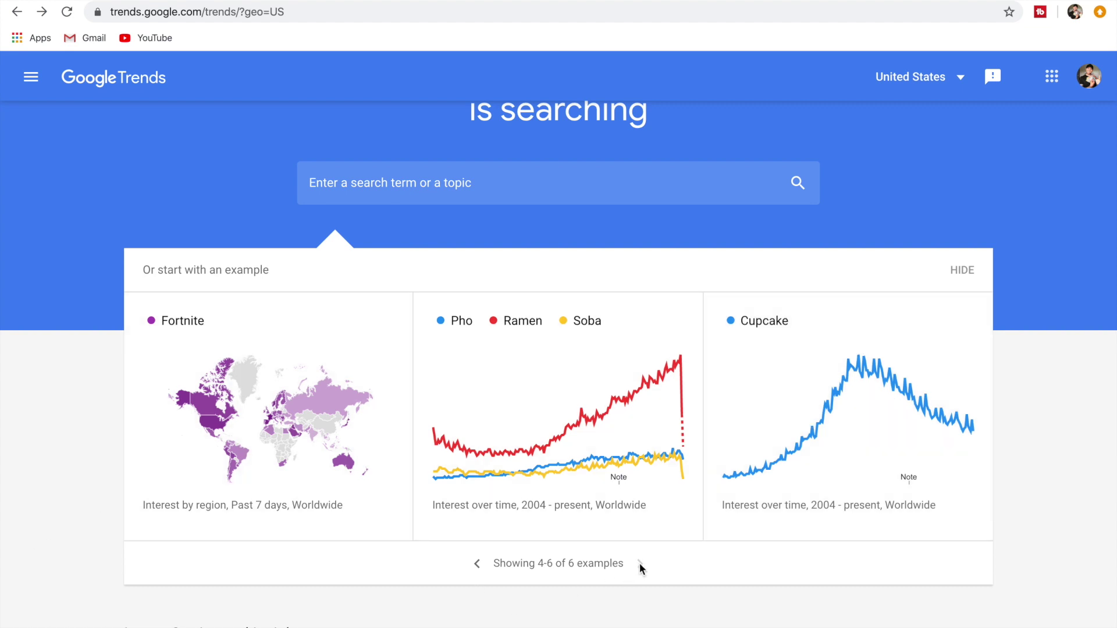
scroll(57, 483, "down", 10)
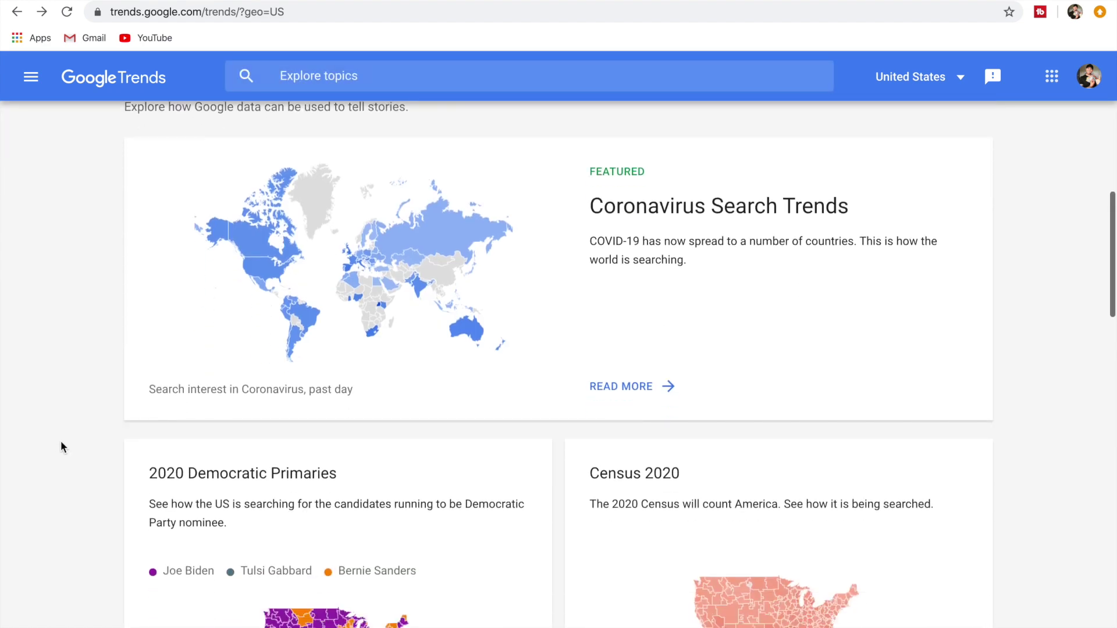
scroll(61, 441, "up", 2)
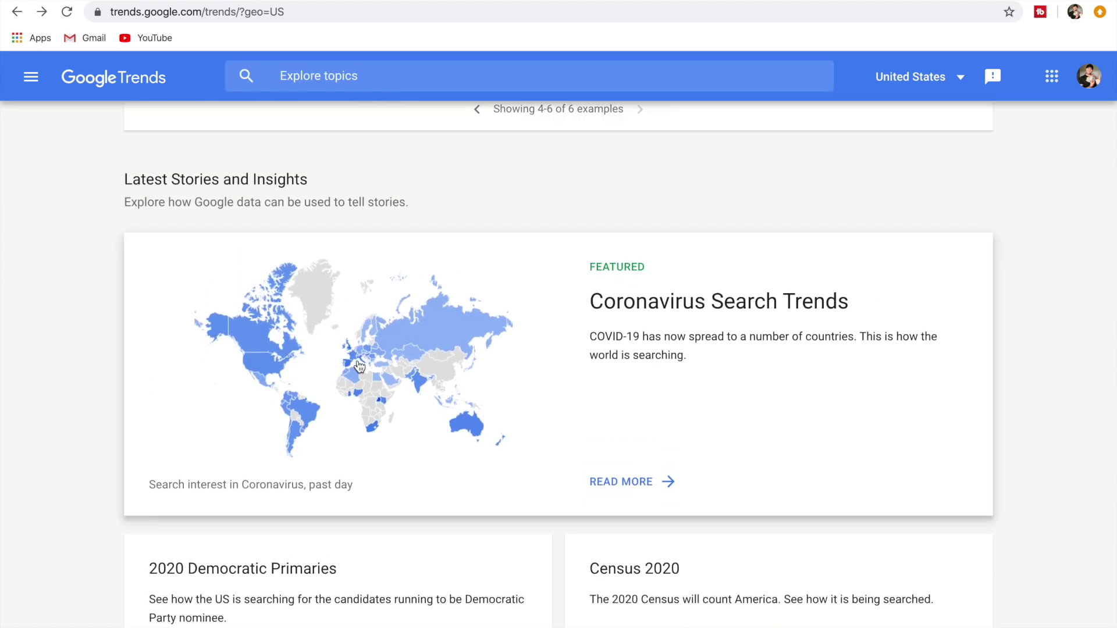
- Explore search interest for the term "coronavirus" in the United States
scroll(359, 367, "up", 10)
left_click(418, 304)
type("co")
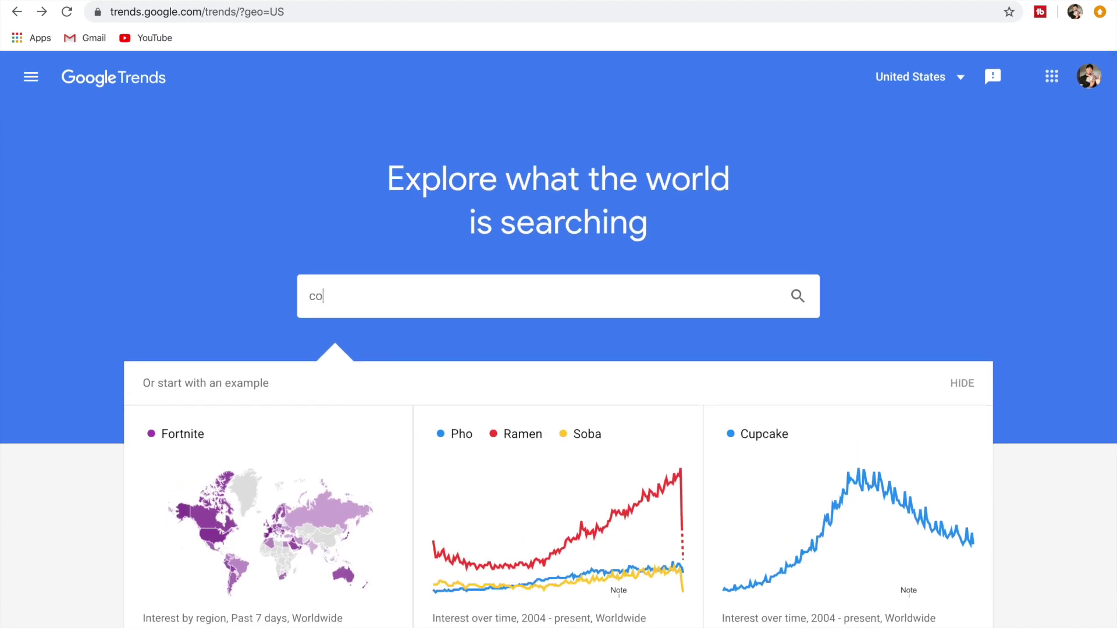
type("ronavirus")
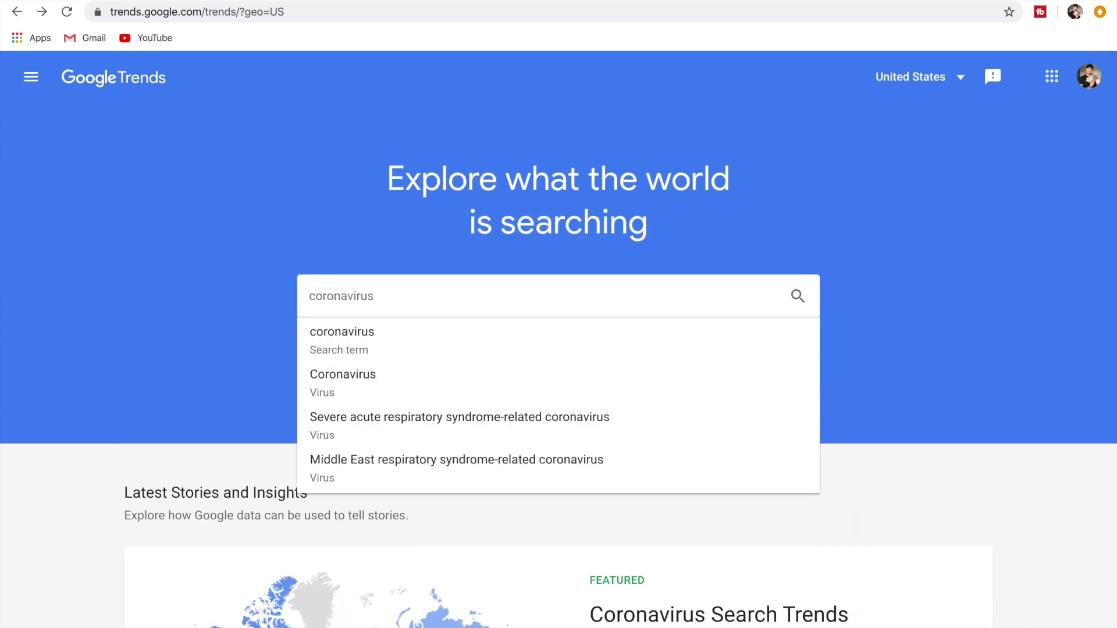
key("Return")
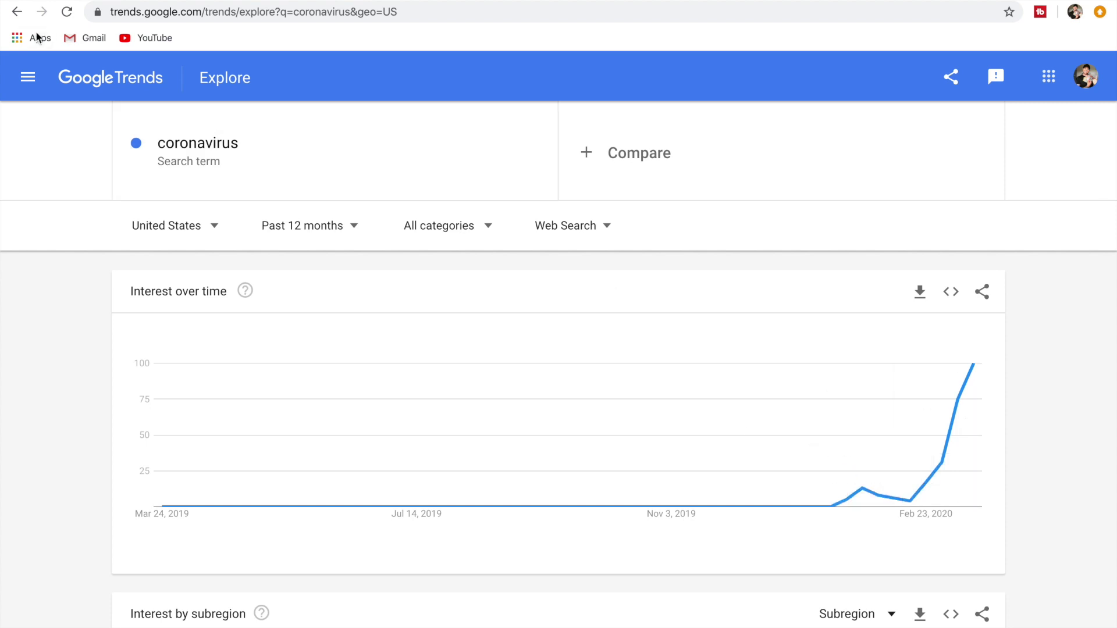
- Return to the Trends home page and review the recently trending searches
left_click(17, 12)
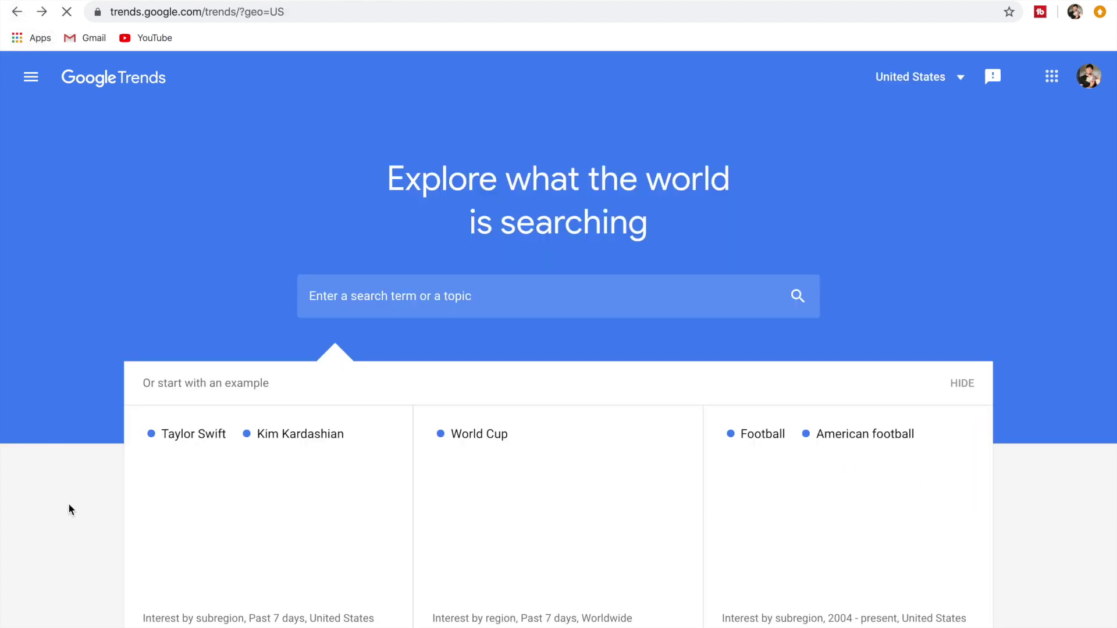
scroll(69, 505, "down", 10)
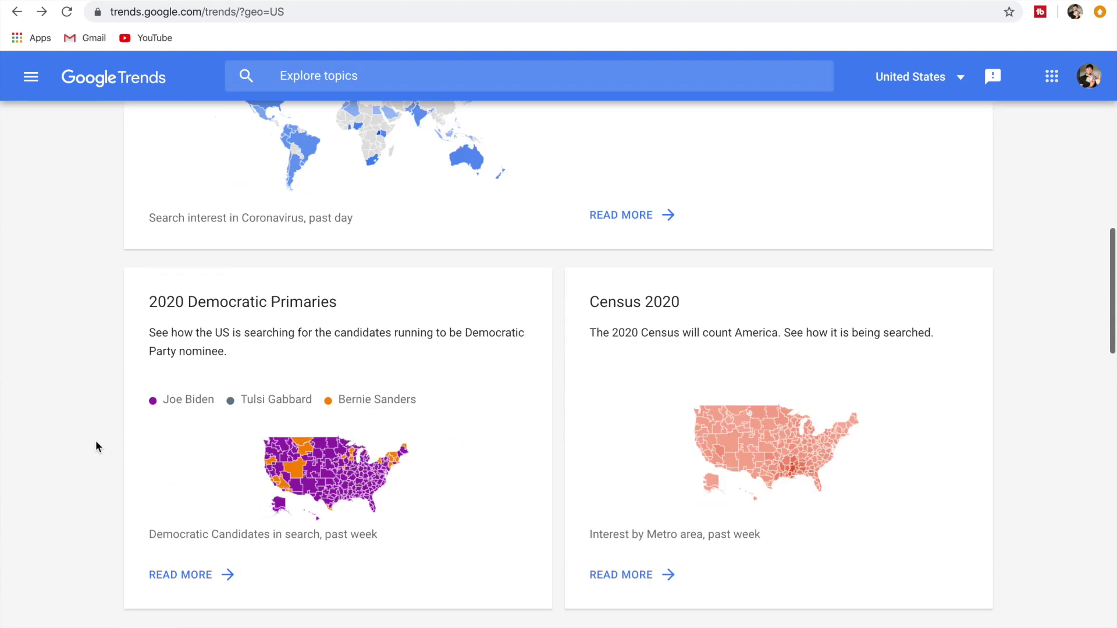
scroll(96, 442, "down", 8)
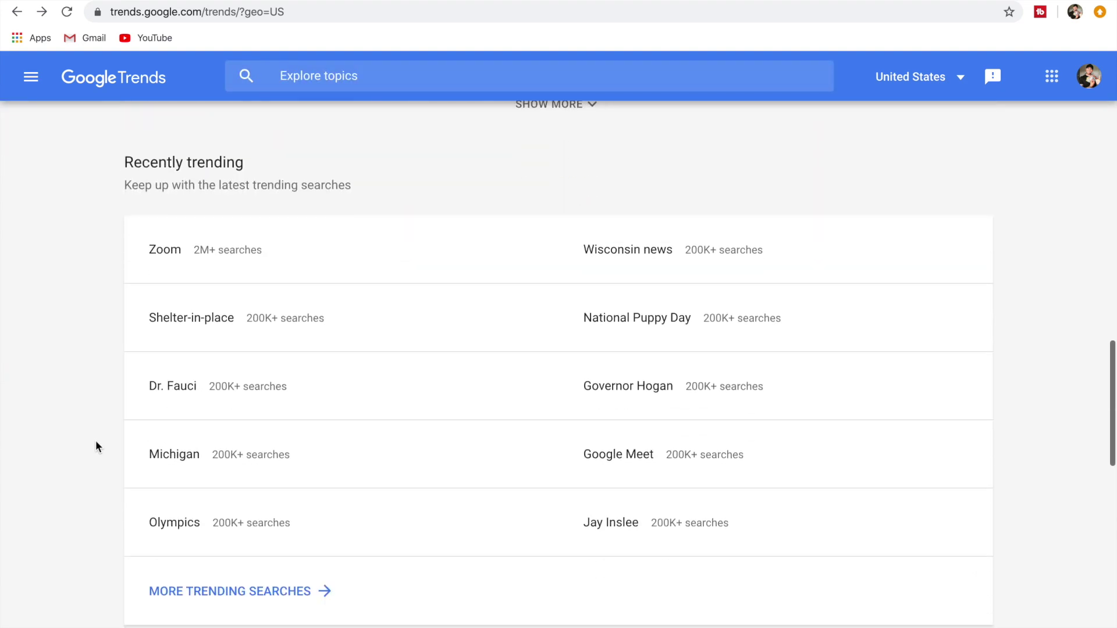
scroll(89, 315, "down", 1)
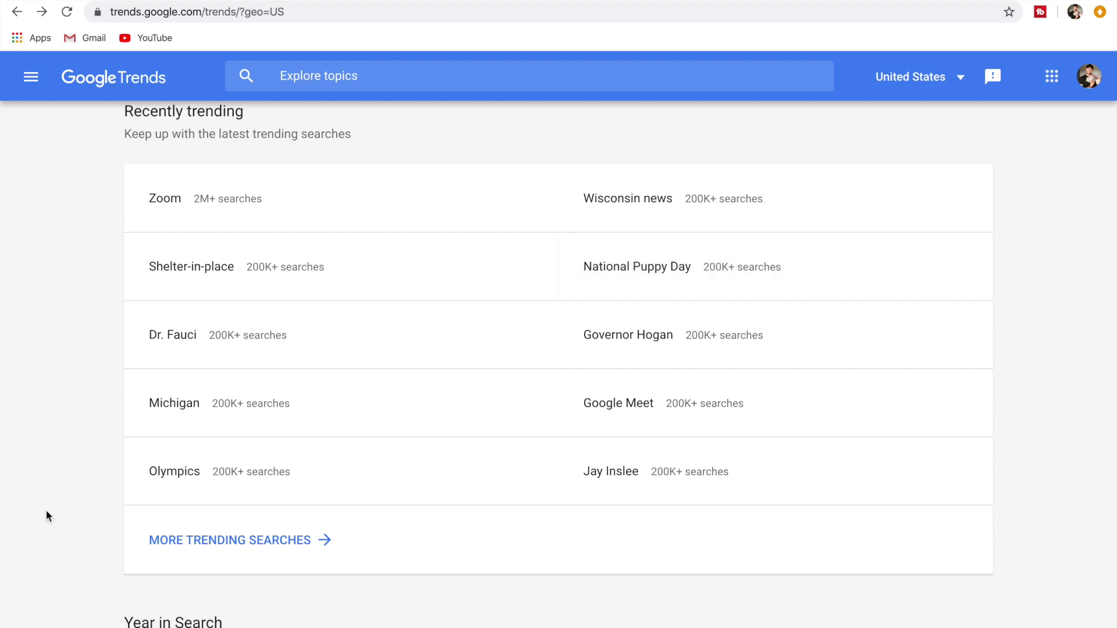
scroll(88, 461, "down", 3)
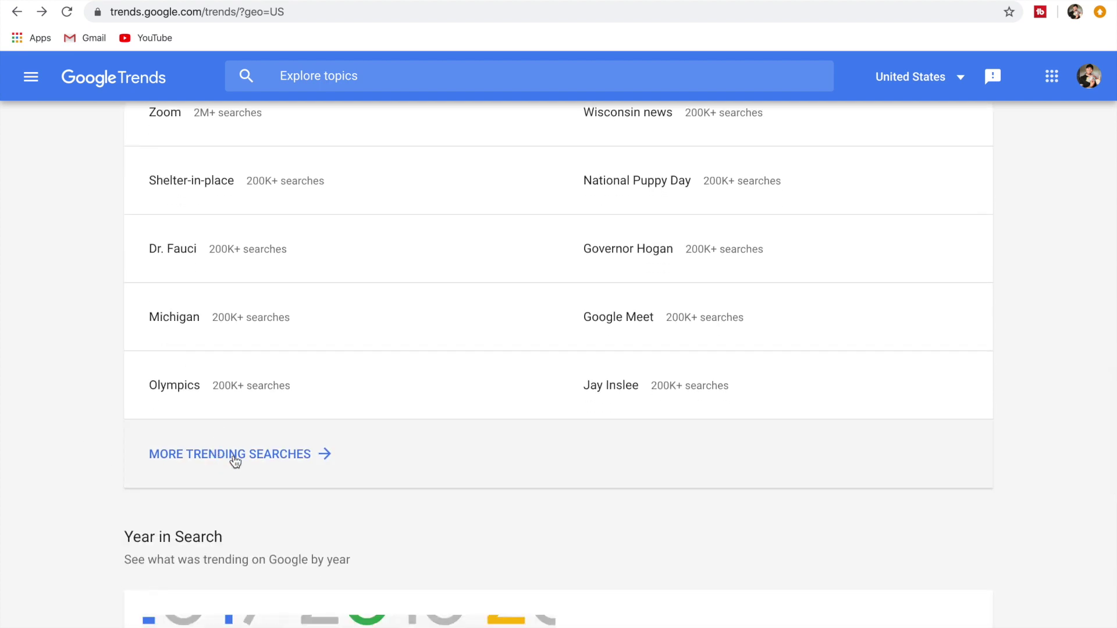
- Open the full list of trending searches and look through the daily search trends for the United States
left_click(174, 454)
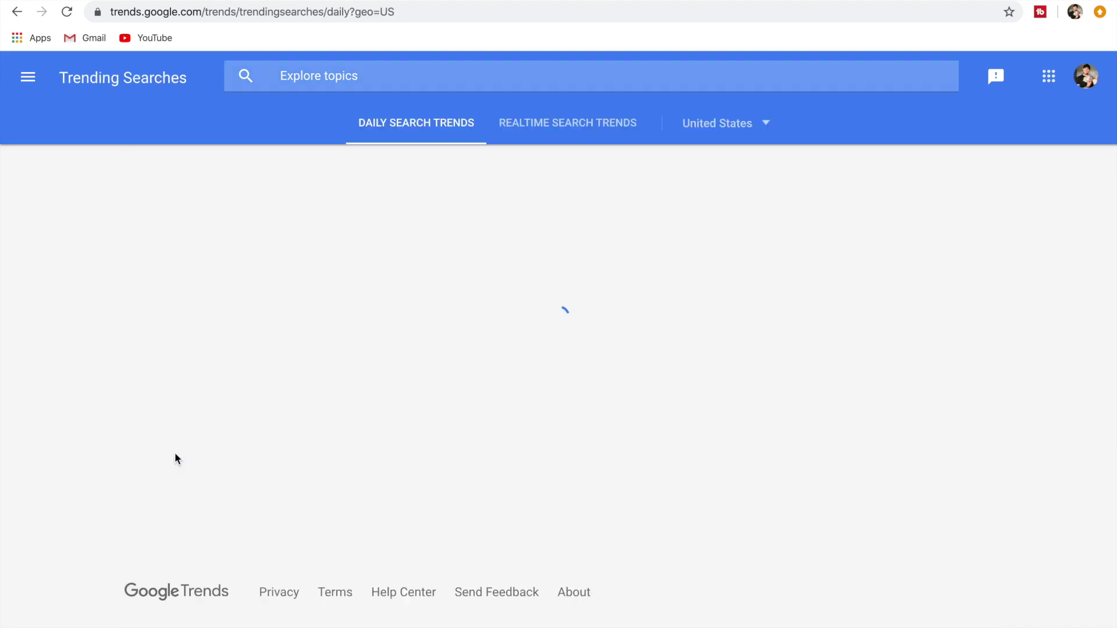
scroll(103, 352, "down", 8)
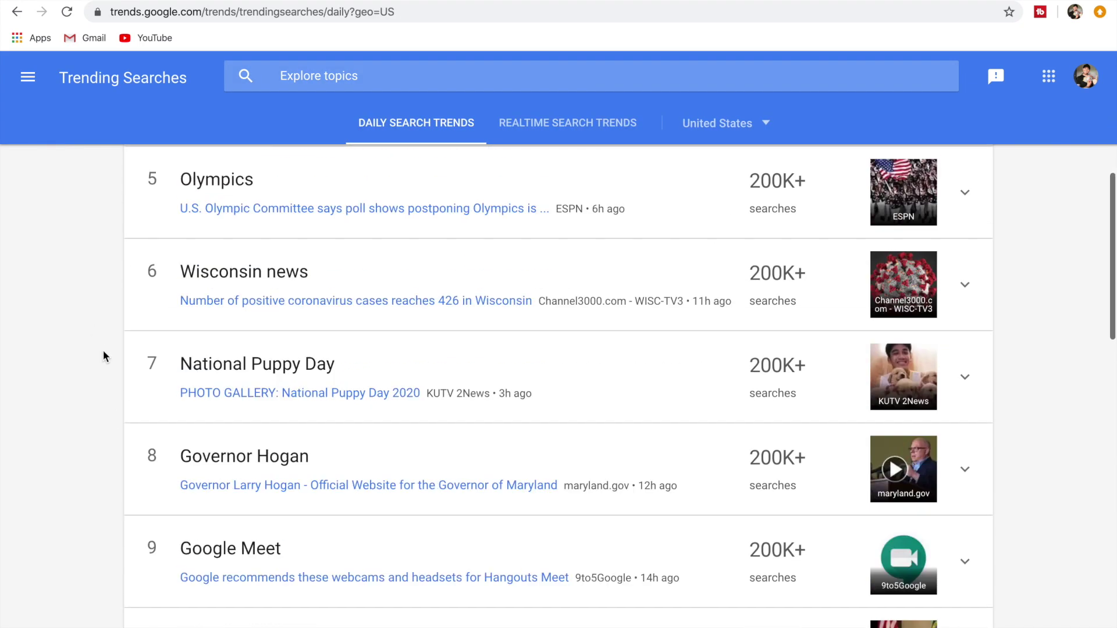
scroll(103, 352, "down", 7)
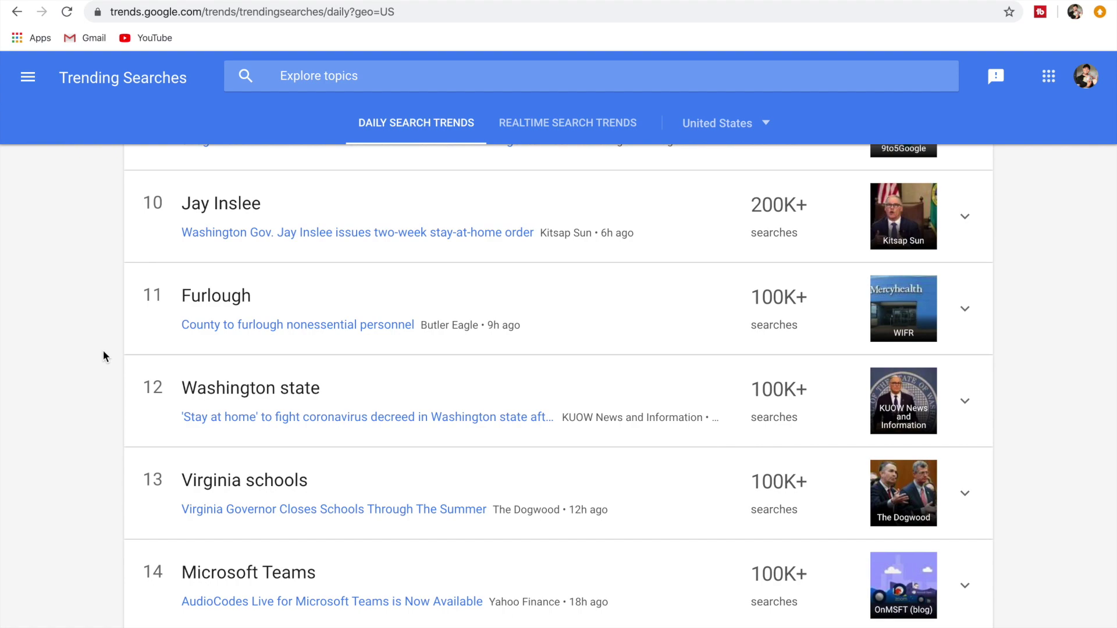
scroll(103, 356, "down", 9)
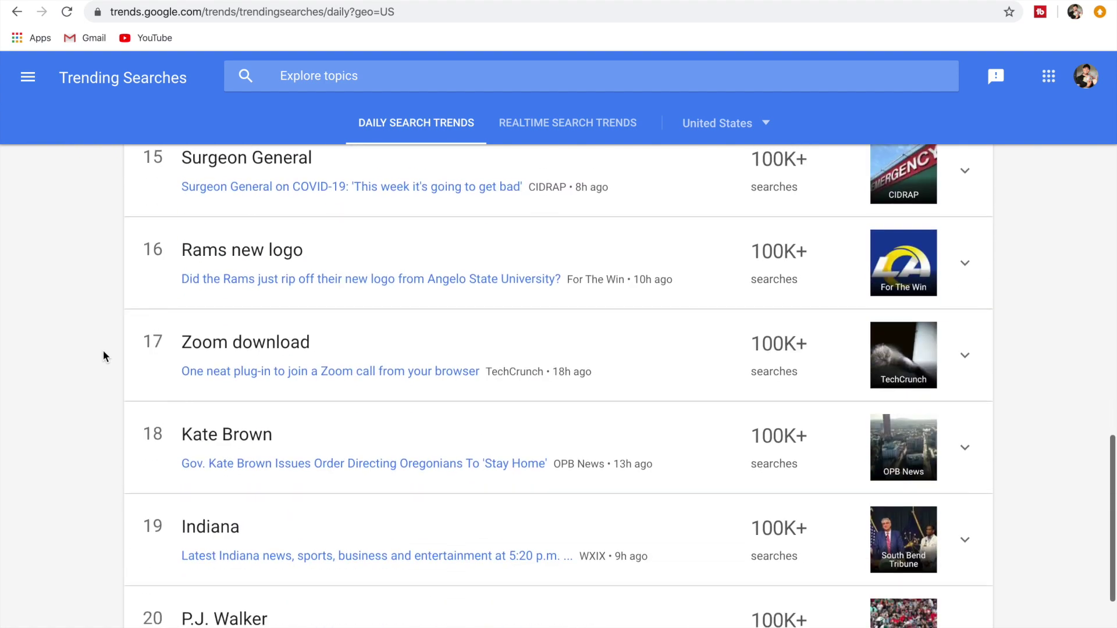
scroll(103, 356, "up", 17)
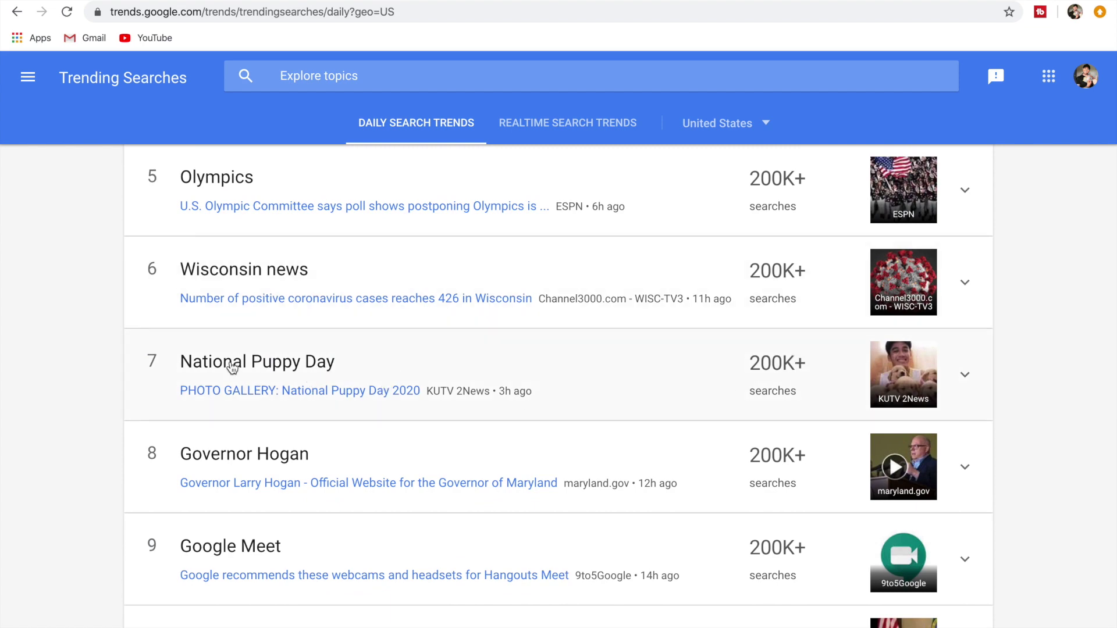
scroll(22, 289, "up", 6)
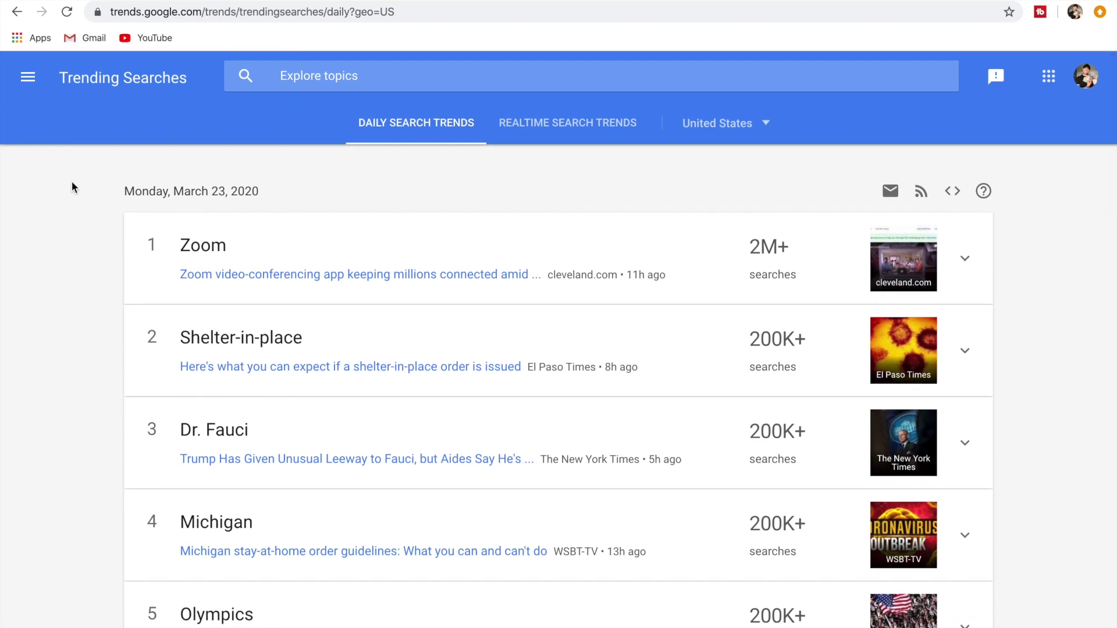
- Return to the Trends home page and explore search interest for "dog shirt"
left_click(17, 18)
left_click(368, 291)
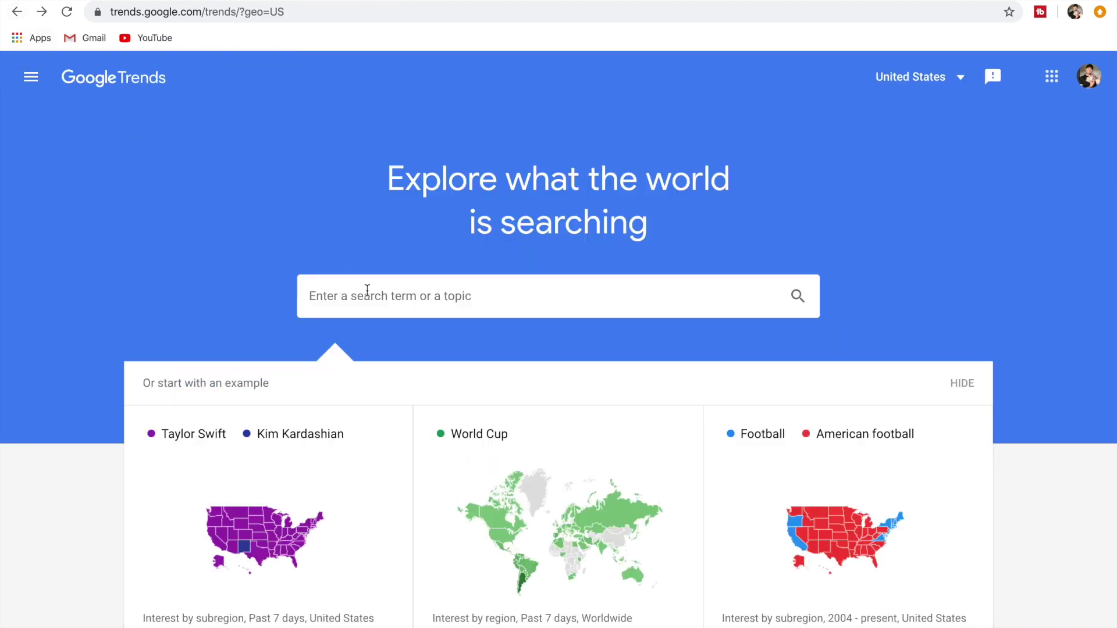
type("dog shi")
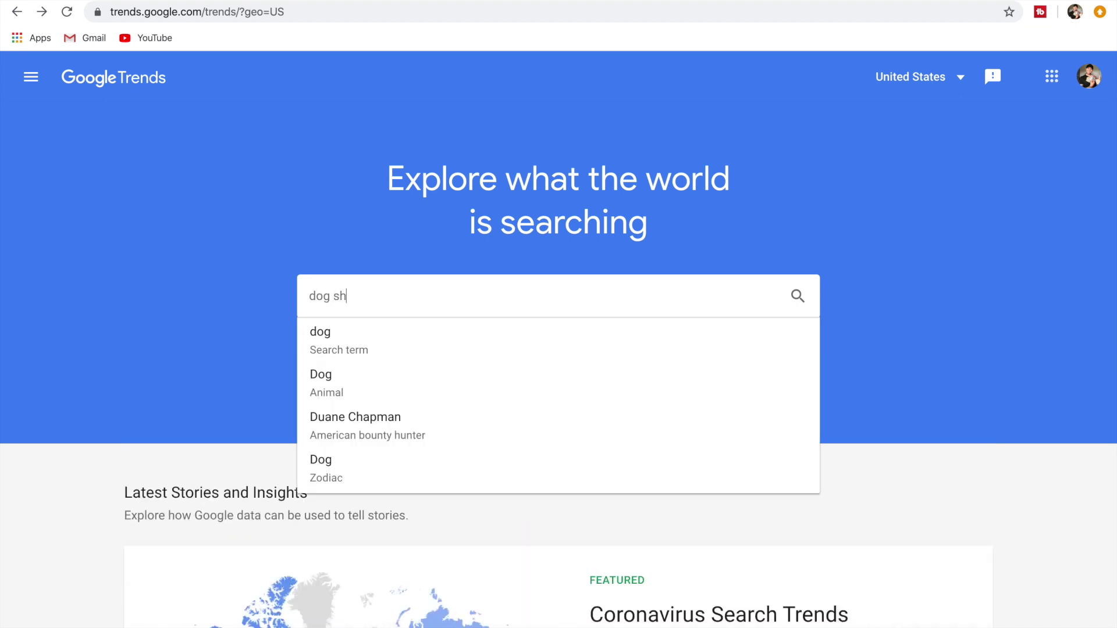
type("rt")
key("Return")
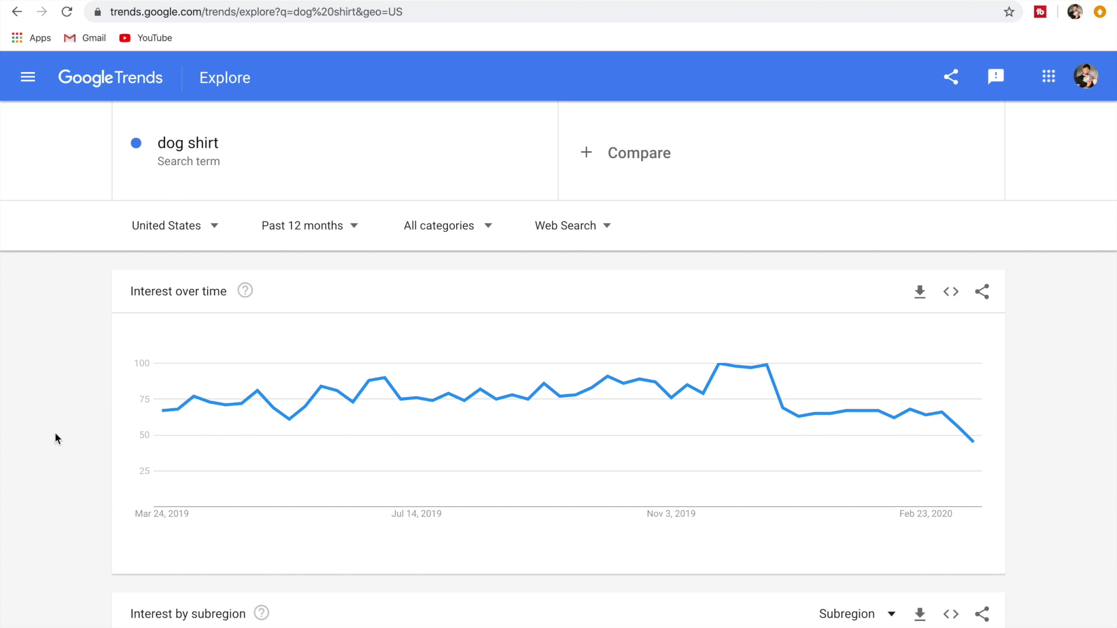
- Examine the interest by subregion for "dog shirt" and go through all pages of its rising related queries
scroll(87, 387, "down", 6)
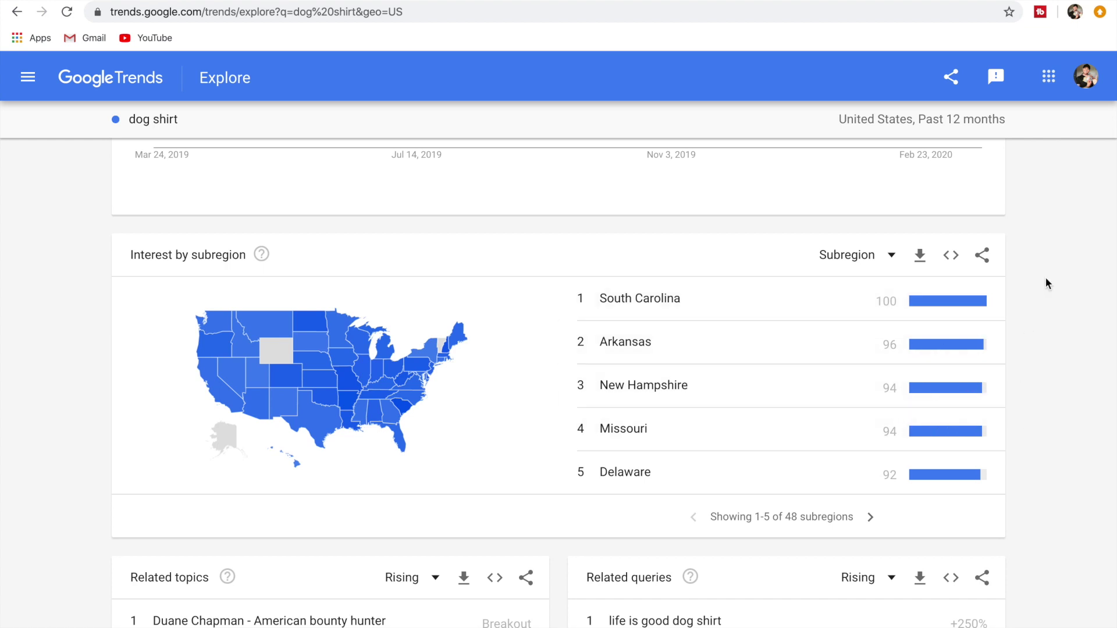
scroll(1031, 244, "down", 4)
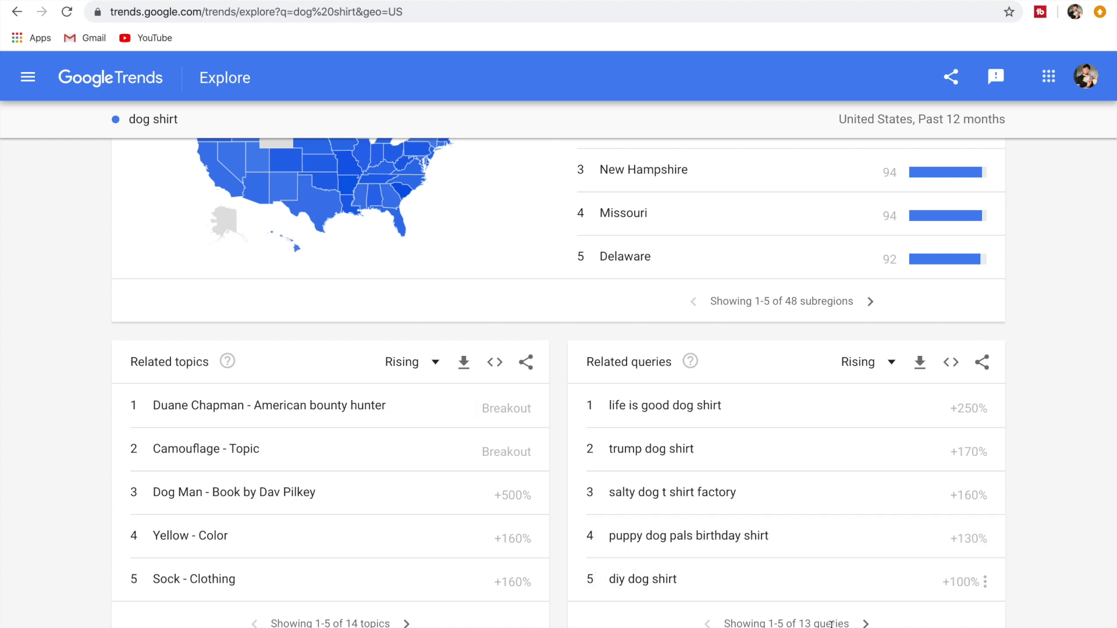
left_click(866, 624)
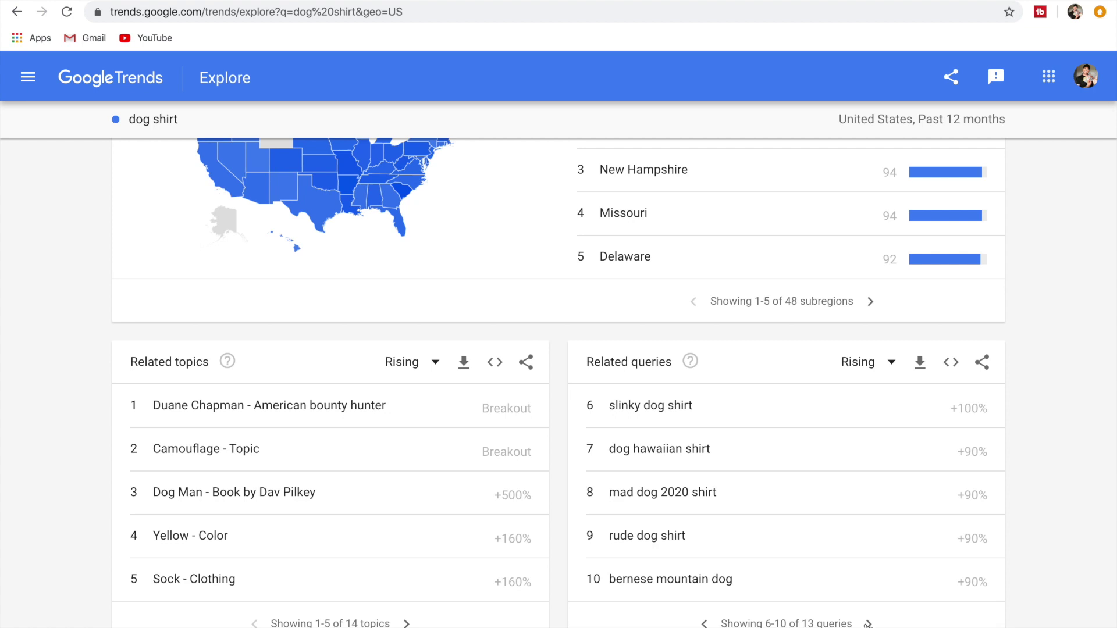
left_click(867, 623)
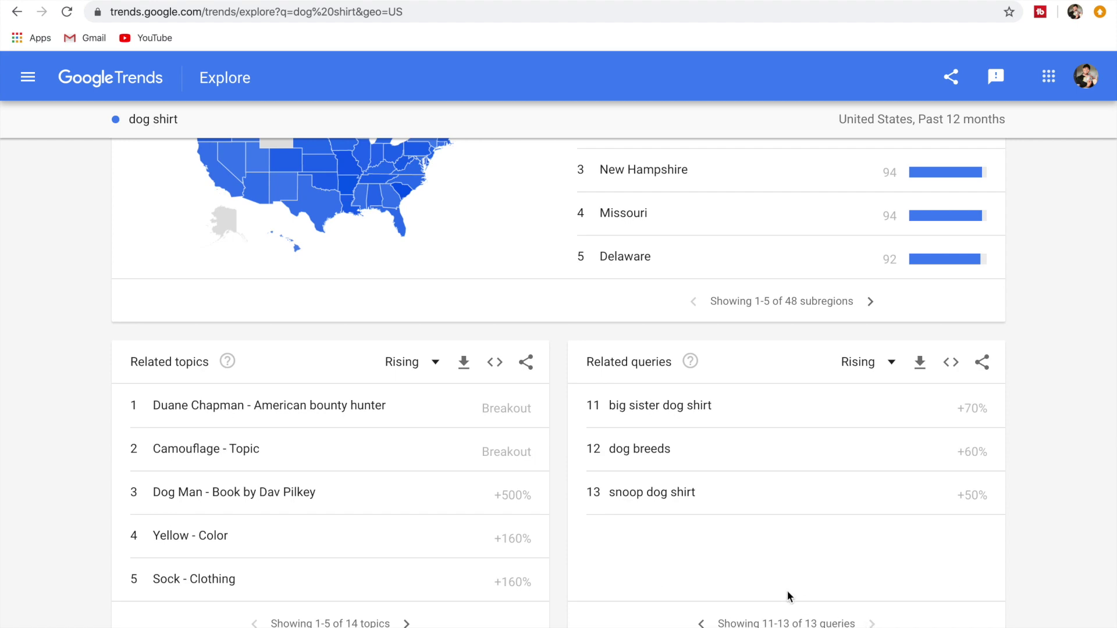
- Replace the search term "dog shirt" with "survival shirt" and load its trend data
scroll(51, 398, "up", 20)
scroll(50, 396, "down", 1)
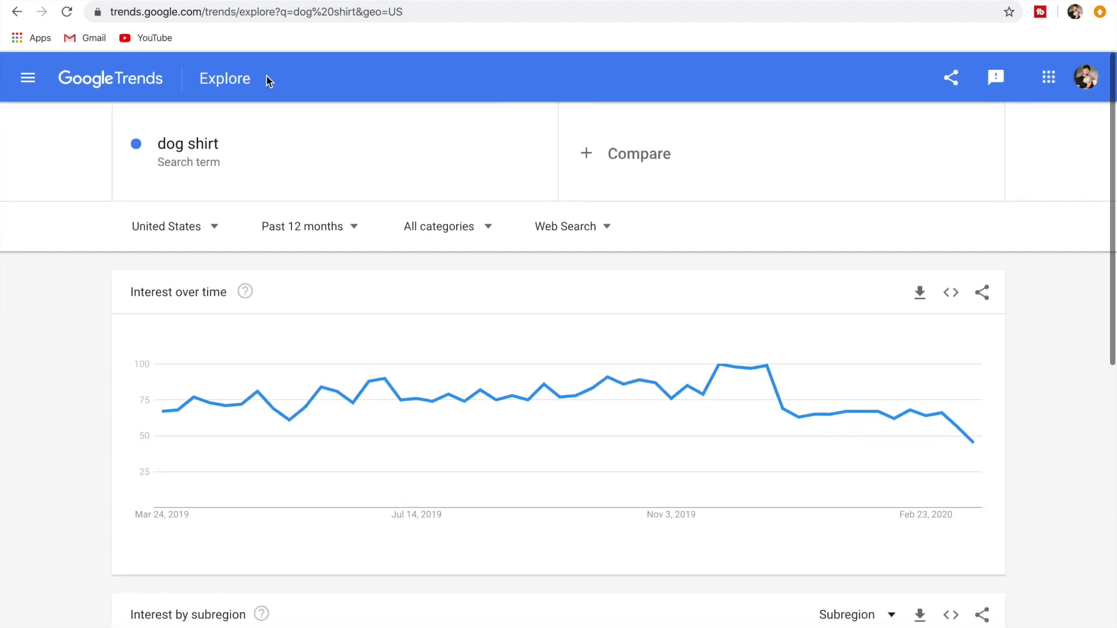
left_click(220, 167)
key("BackSpace")
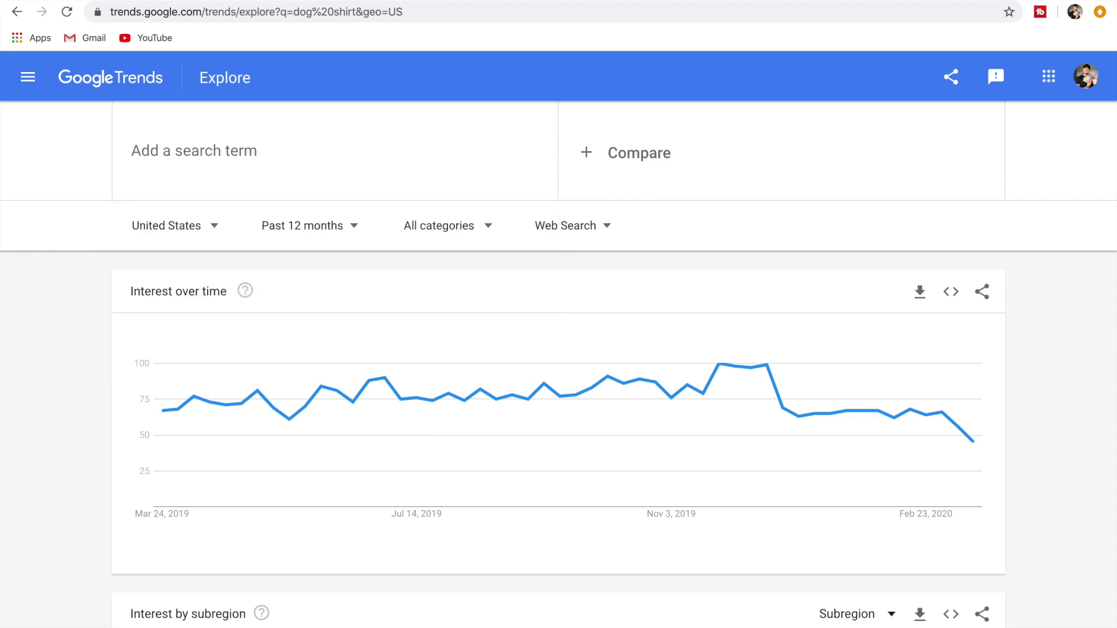
type("survi")
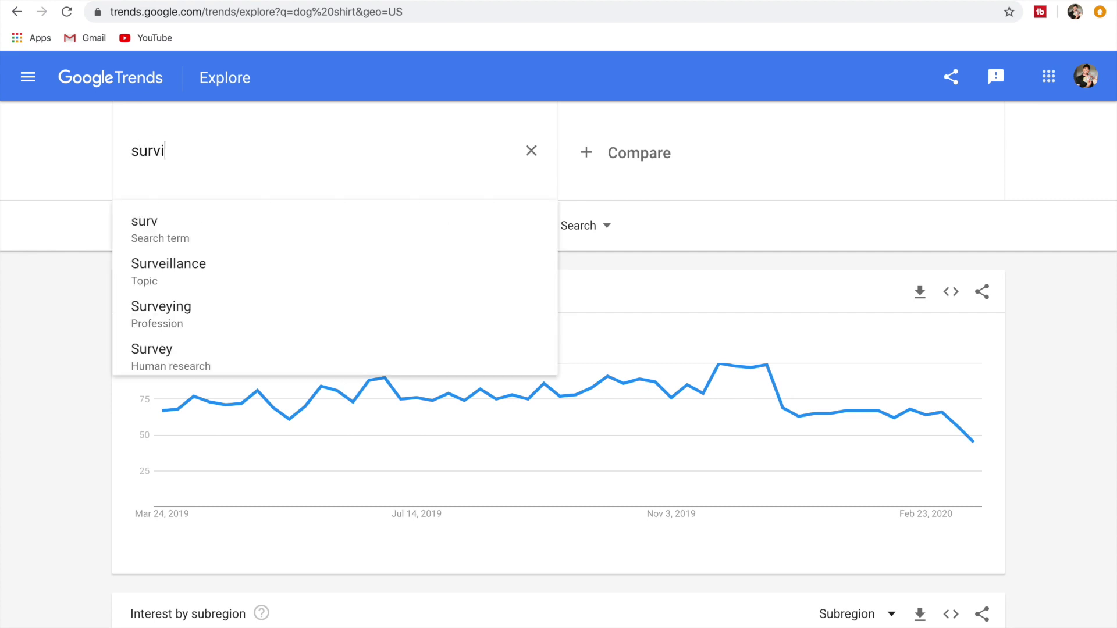
type("val shirt")
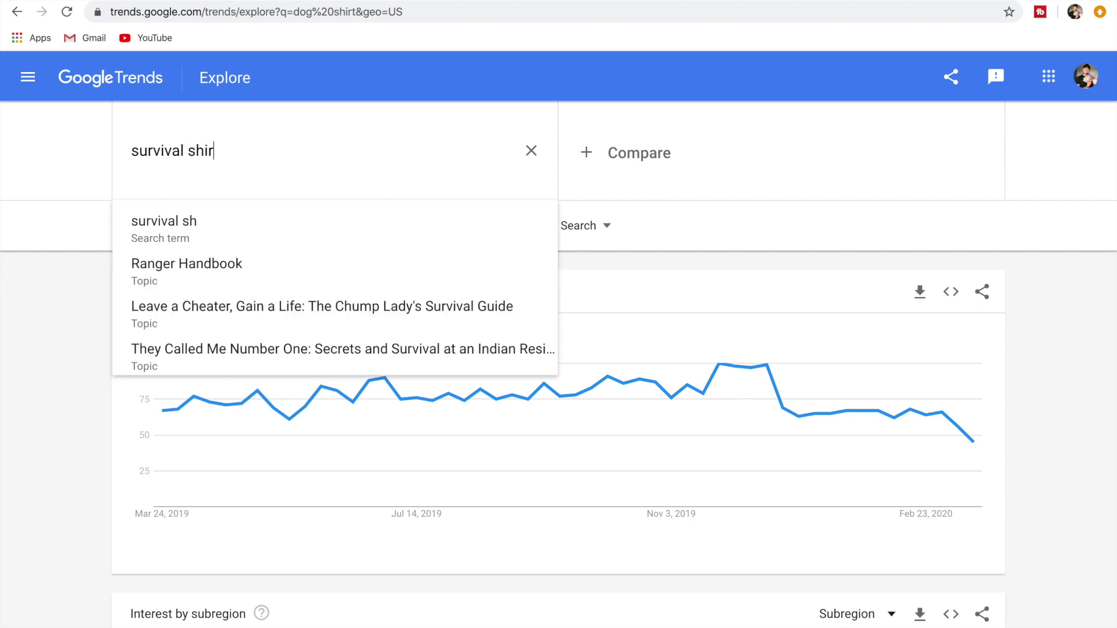
key("Return")
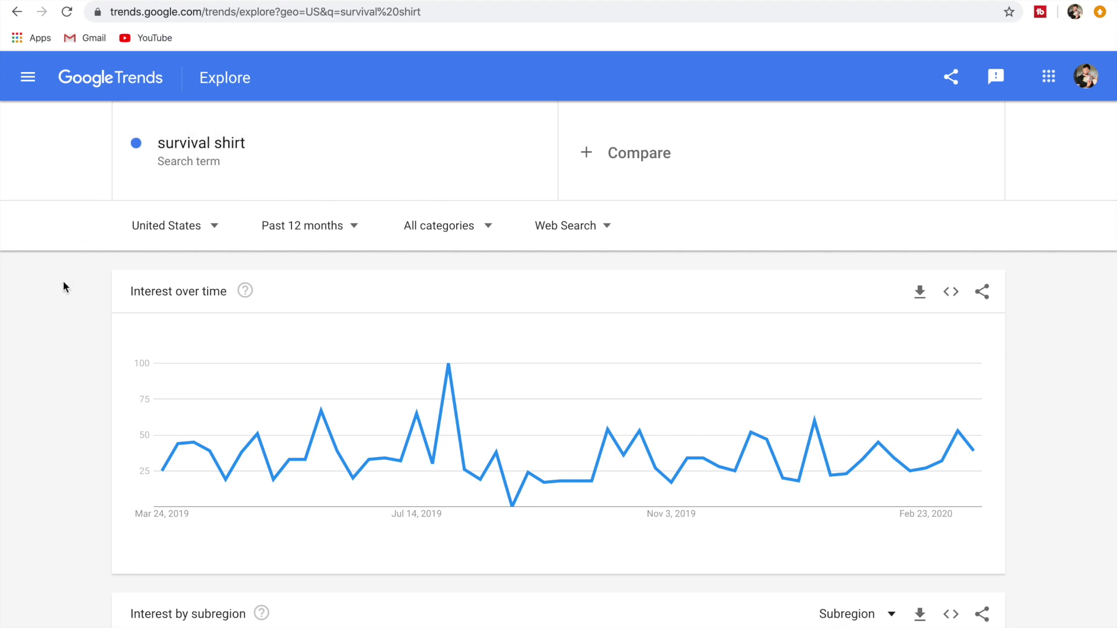
- Examine the interest by subregion, related topics and related queries for "survival shirt"
scroll(102, 425, "down", 5)
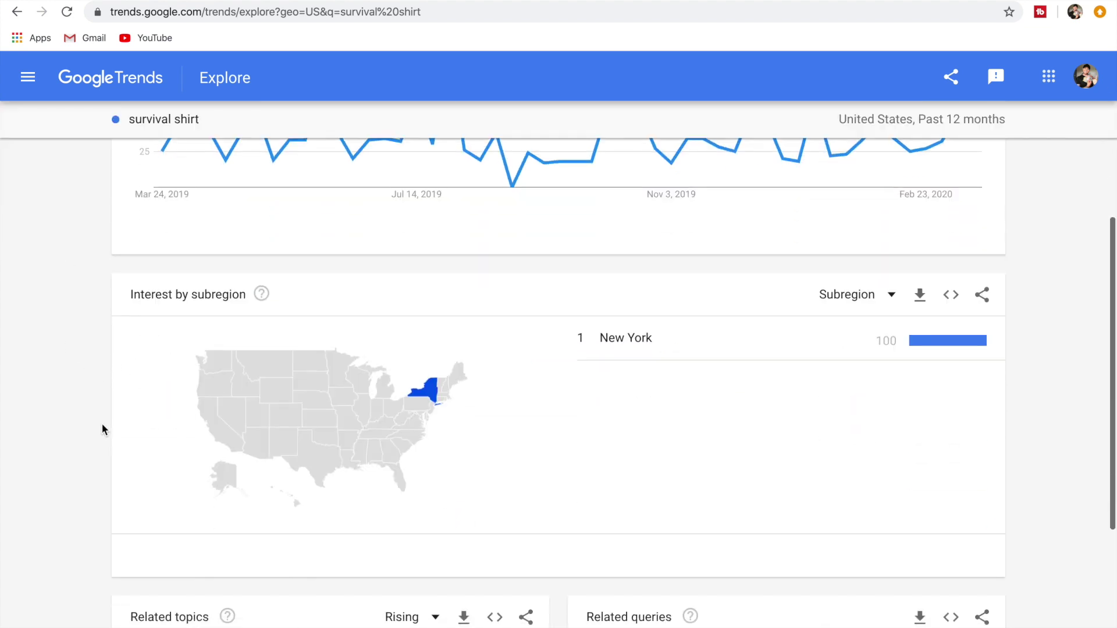
scroll(102, 429, "down", 1)
scroll(103, 429, "up", 1)
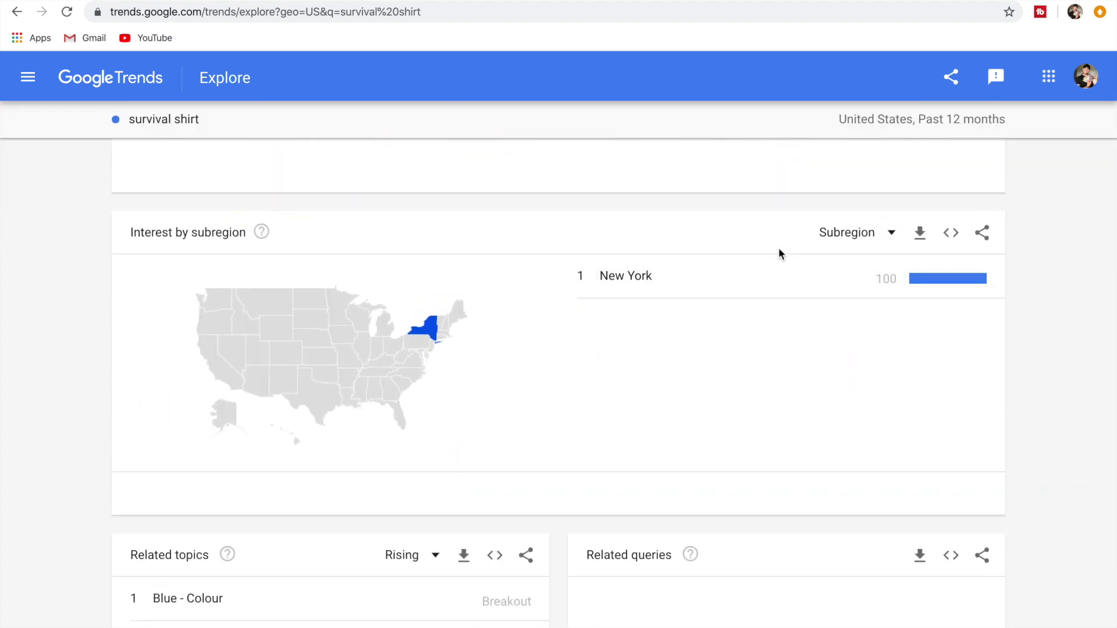
scroll(41, 355, "down", 3)
- Replace the search term with "prepping shirt" and load its trend data
scroll(76, 325, "up", 10)
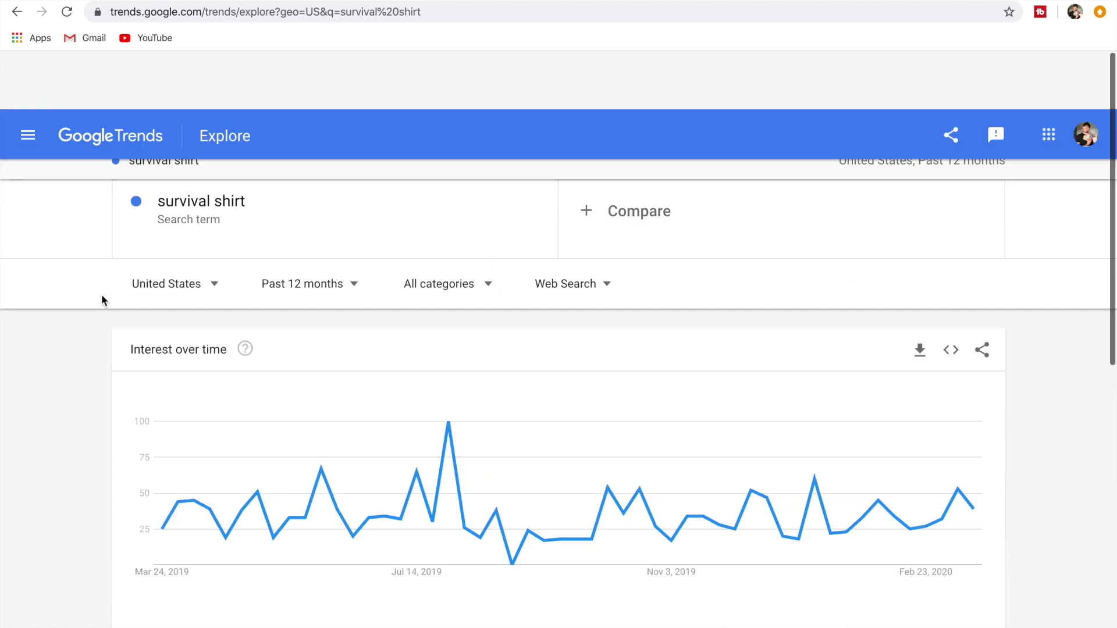
left_click(256, 158)
key("BackSpace")
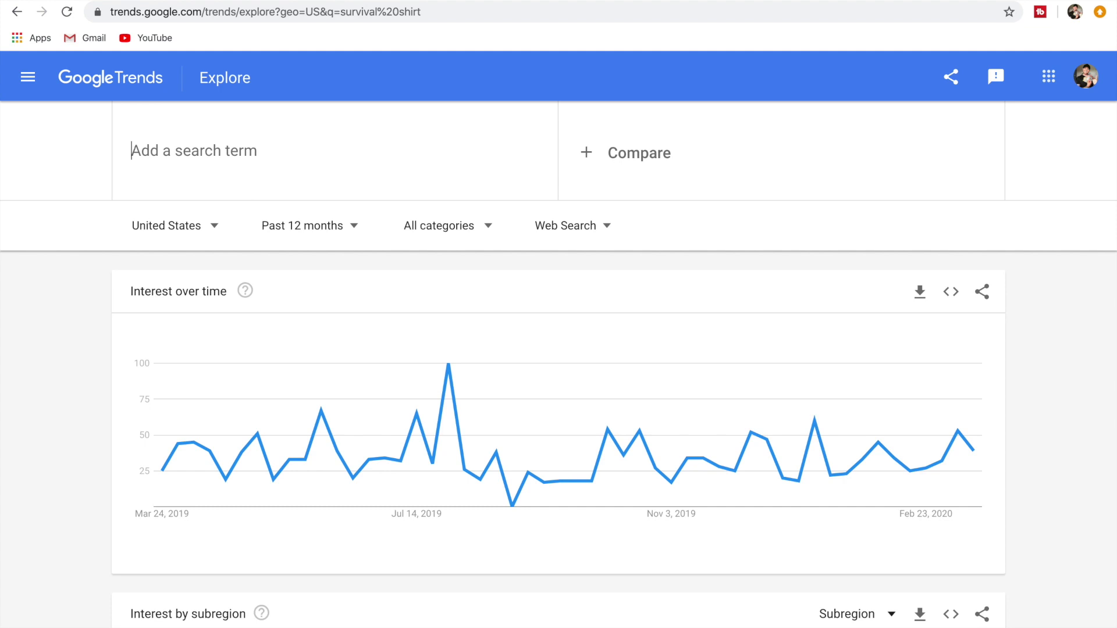
type("pre")
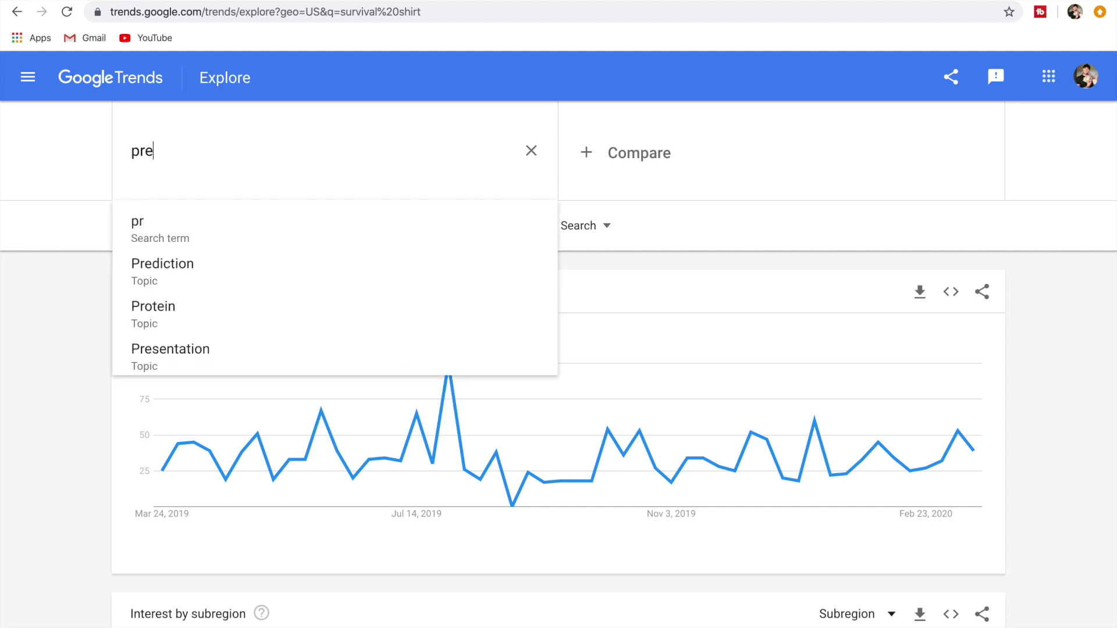
type("pping shir")
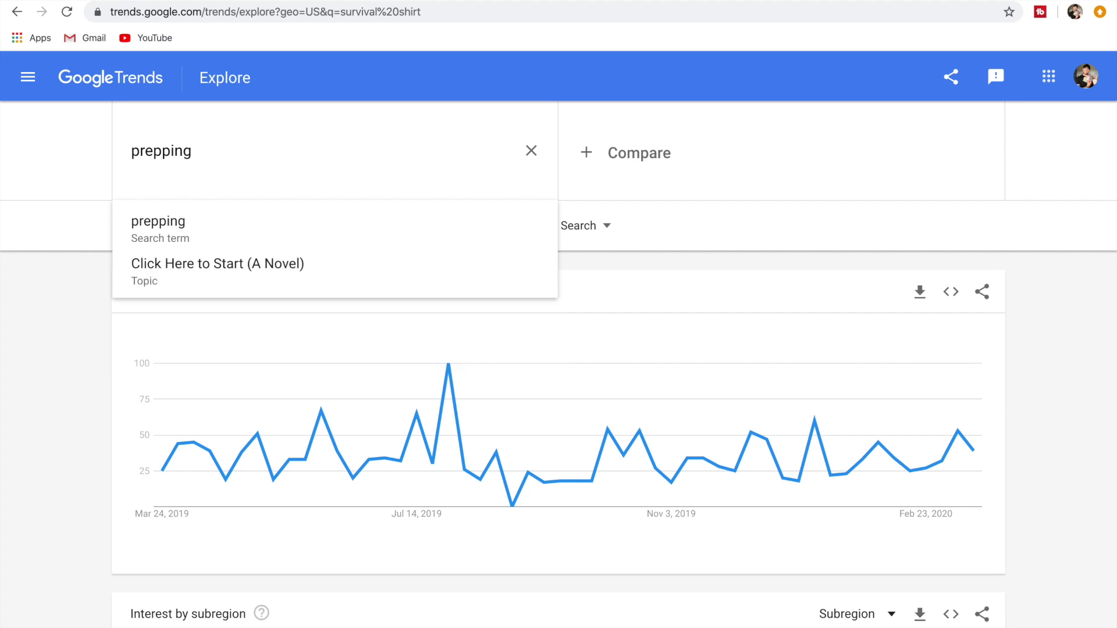
type("t")
key("Return")
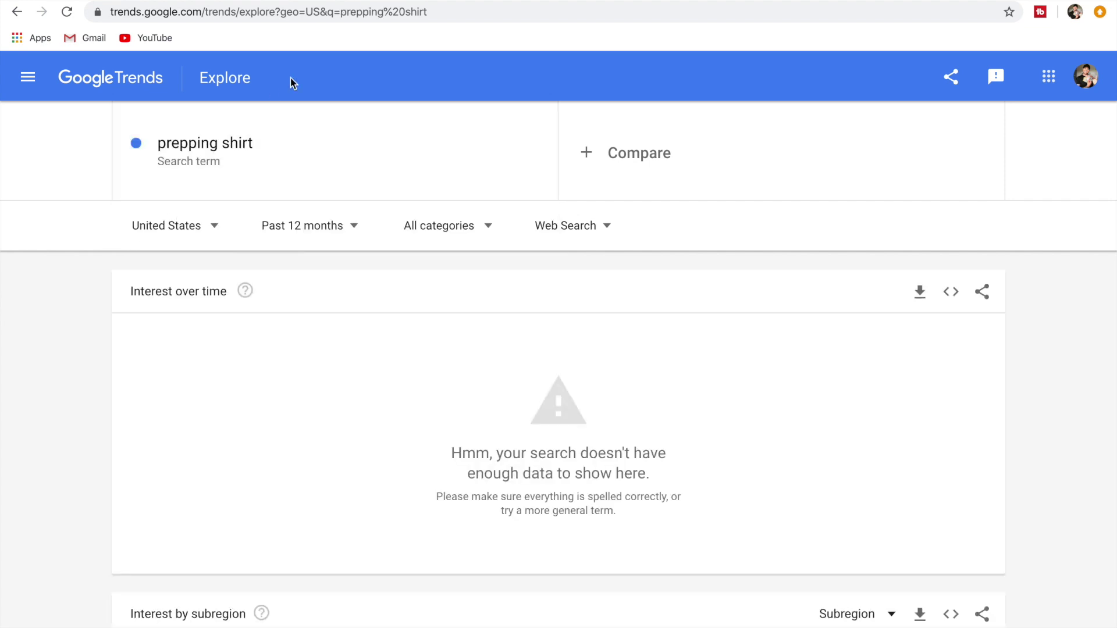
- Change the search term to "hunting shirt" and load its trend data
left_click(292, 134)
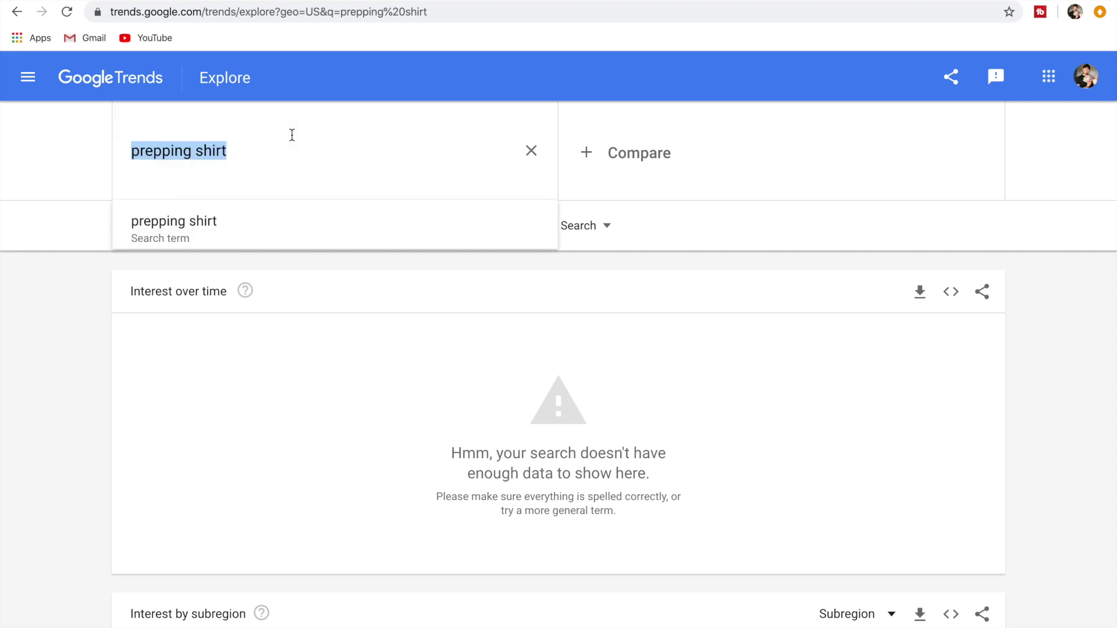
type("hunting shirt")
key("Return")
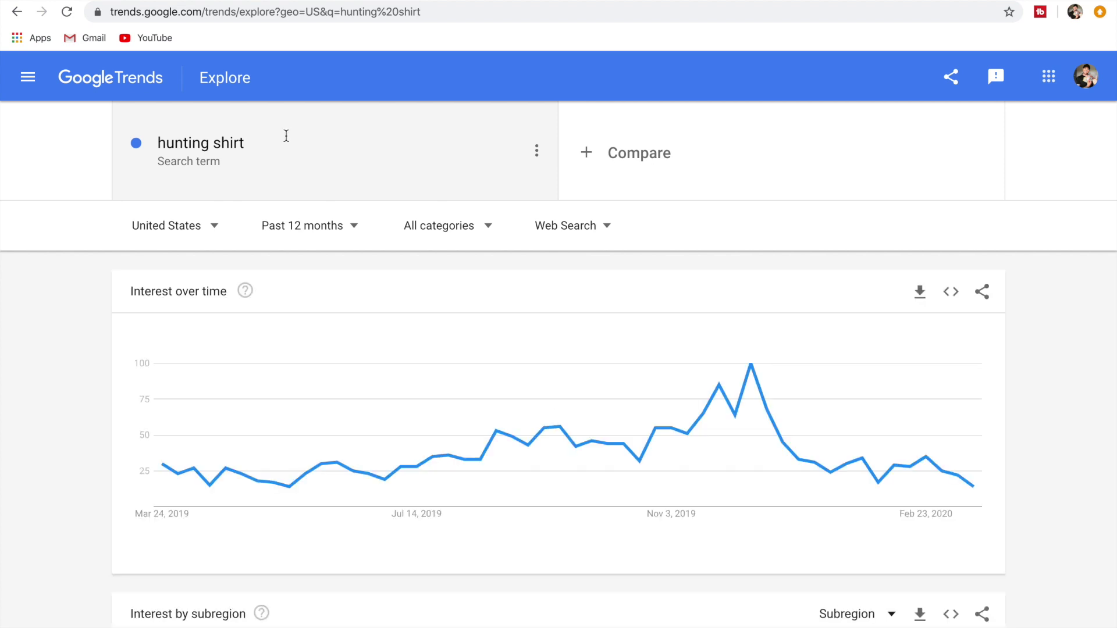
- Examine the interest over time, the interest by subregion and the related topics for "hunting shirt"
scroll(79, 446, "down", 4)
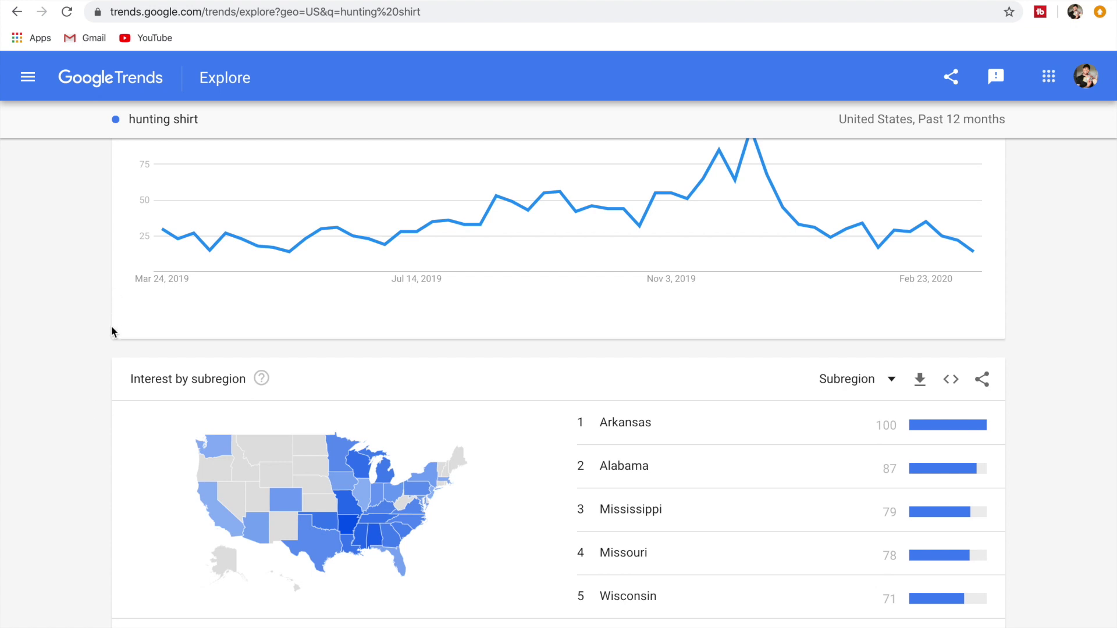
scroll(113, 282, "up", 1)
mouse_move(752, 223)
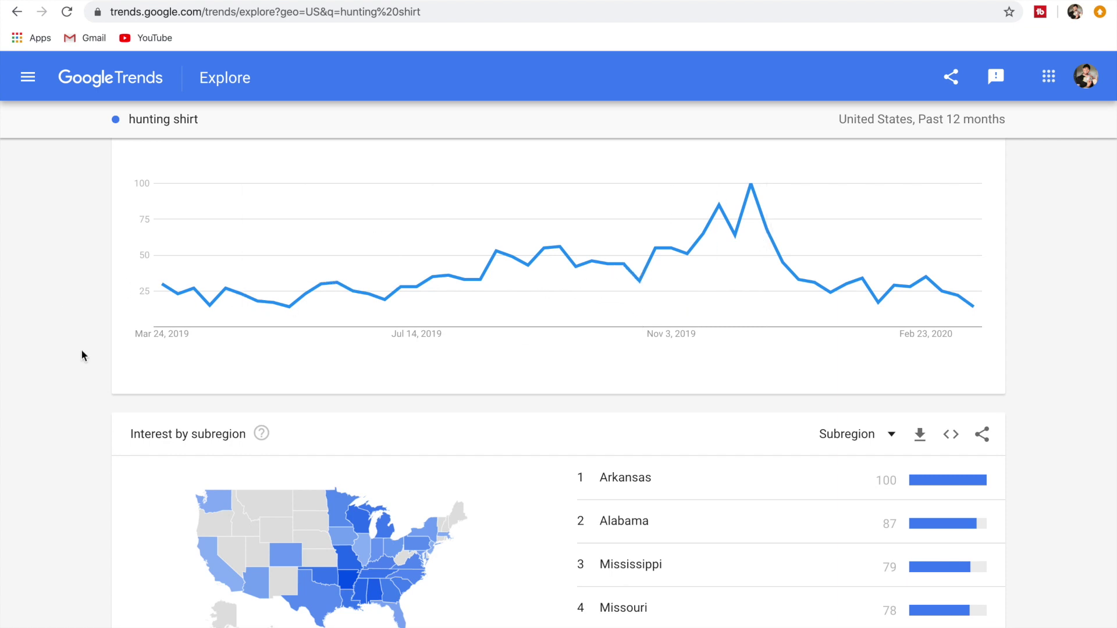
scroll(82, 352, "up", 1)
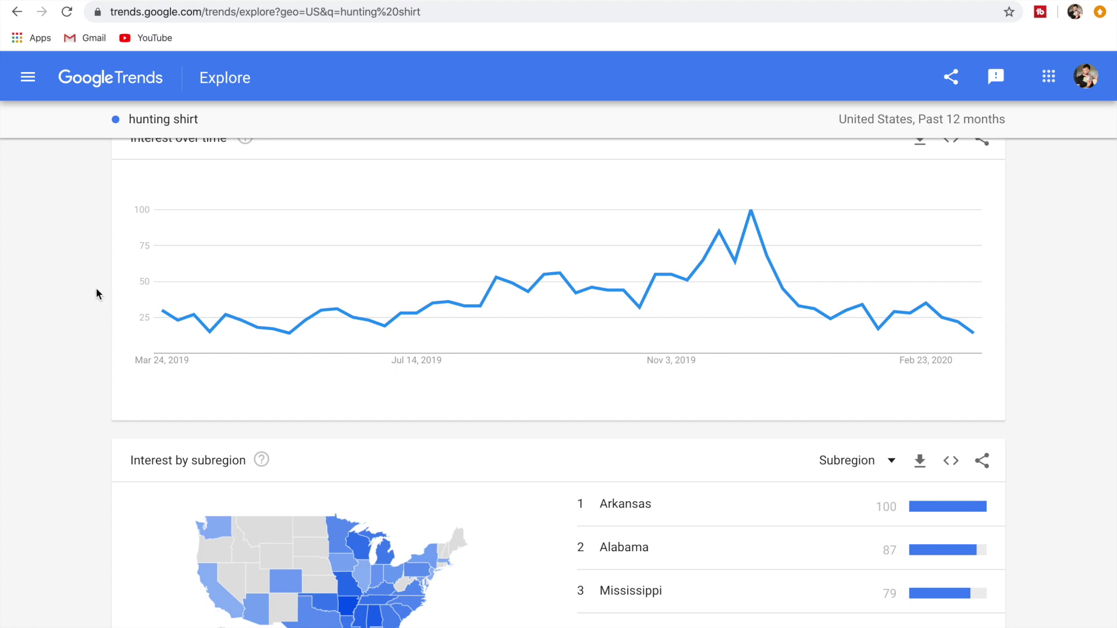
scroll(96, 288, "down", 7)
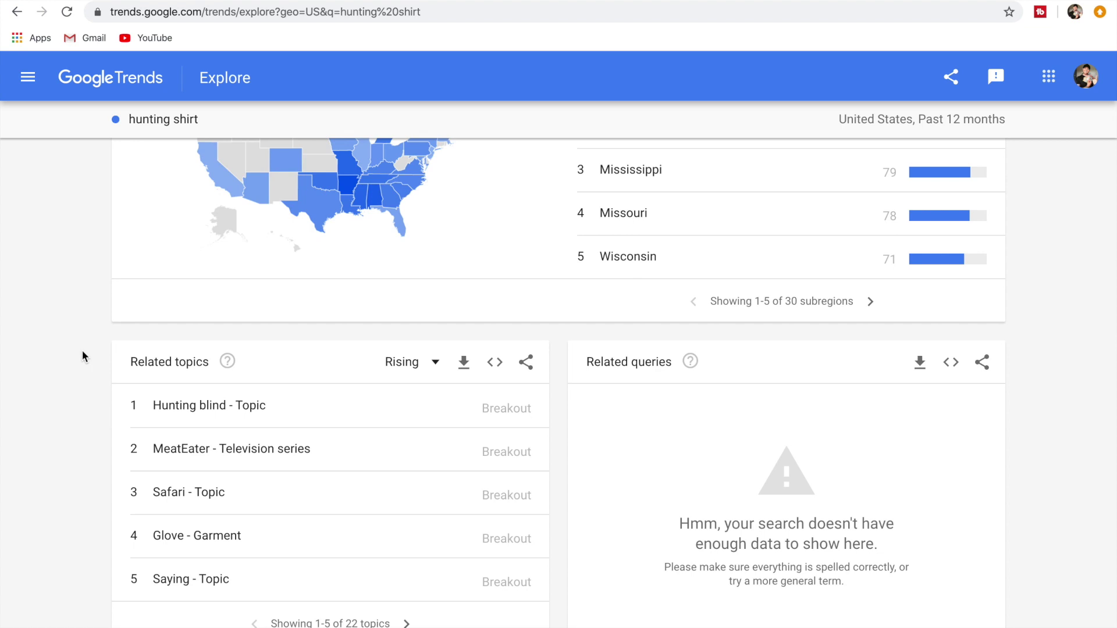
scroll(82, 356, "up", 8)
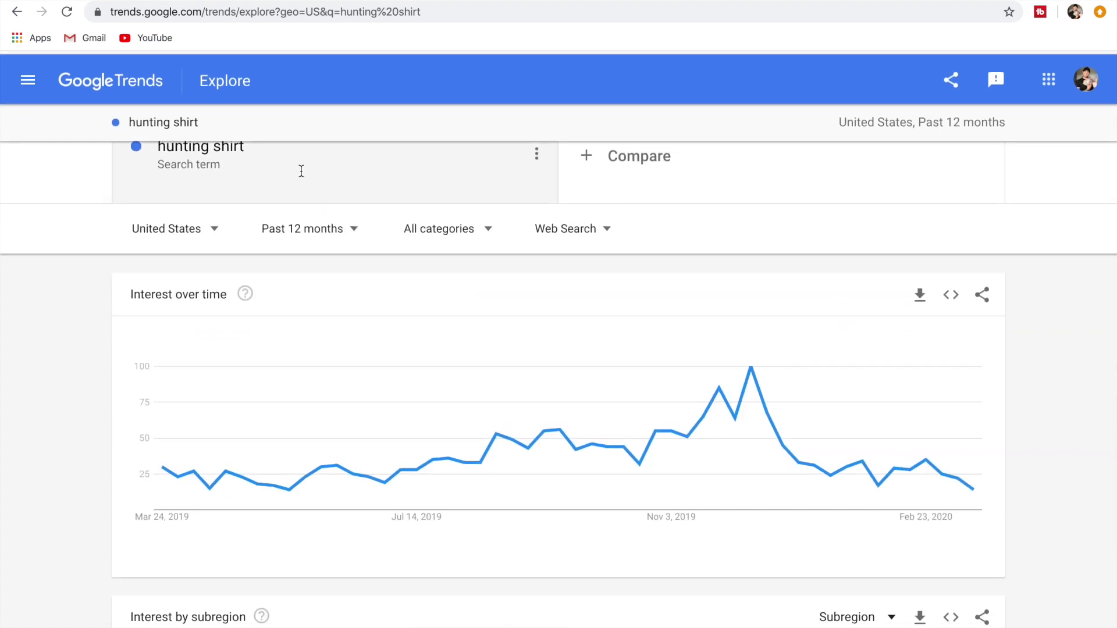
- Replace the search term with "dog shirt" and load its trend data
left_click(302, 171)
key("BackSpace")
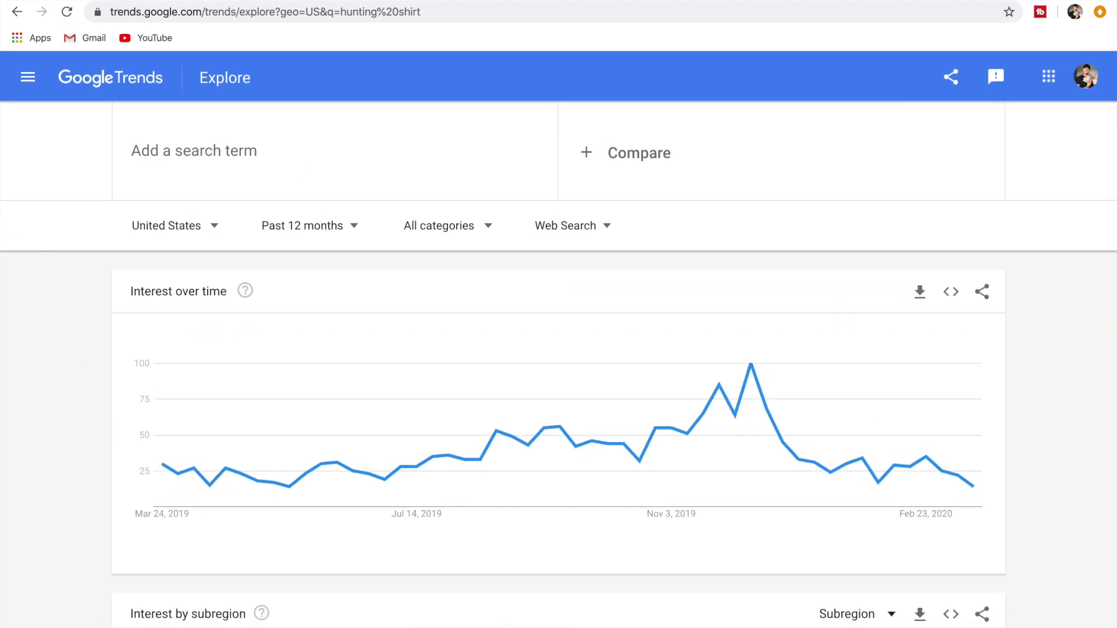
type("dog shirt")
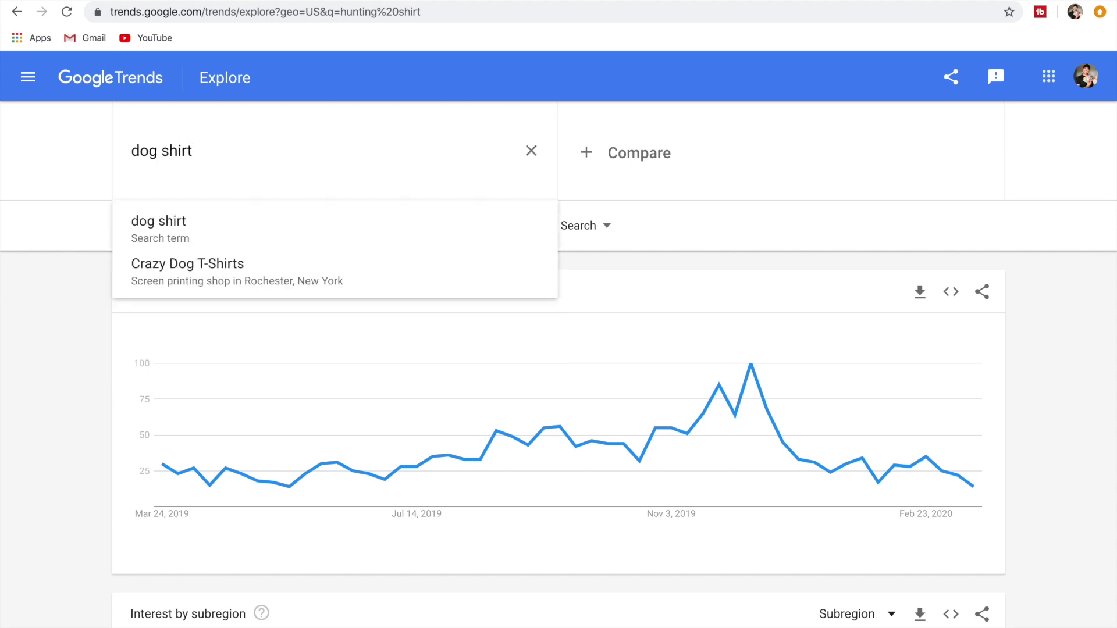
key("Return")
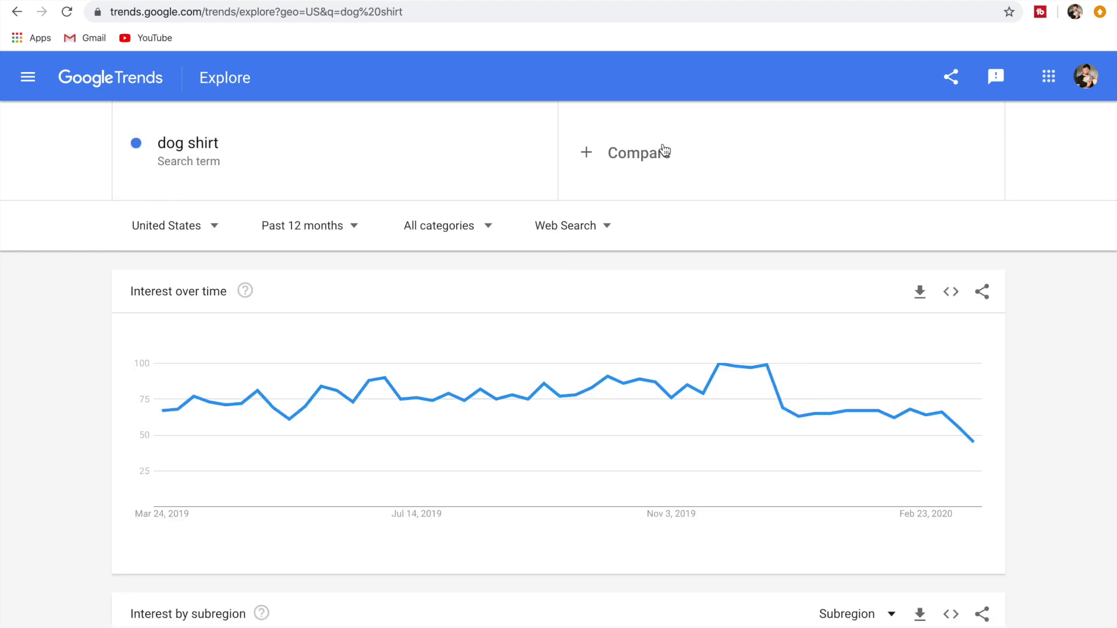
- Set the region for "dog shirt" to Worldwide, look over the time ranges, and choose All categories
left_click(213, 230)
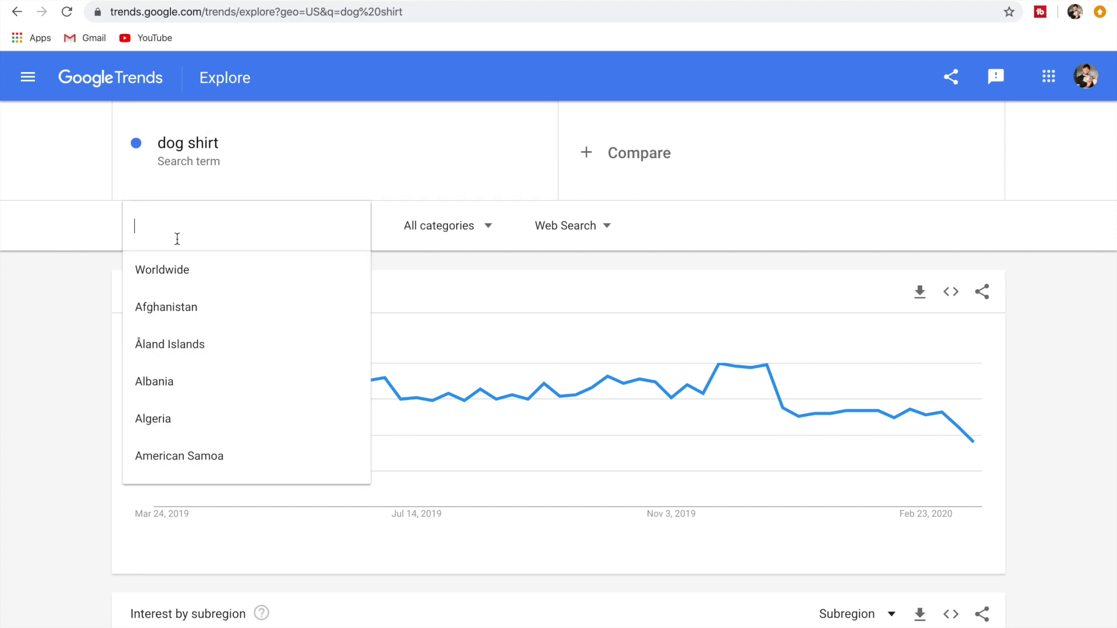
left_click(188, 270)
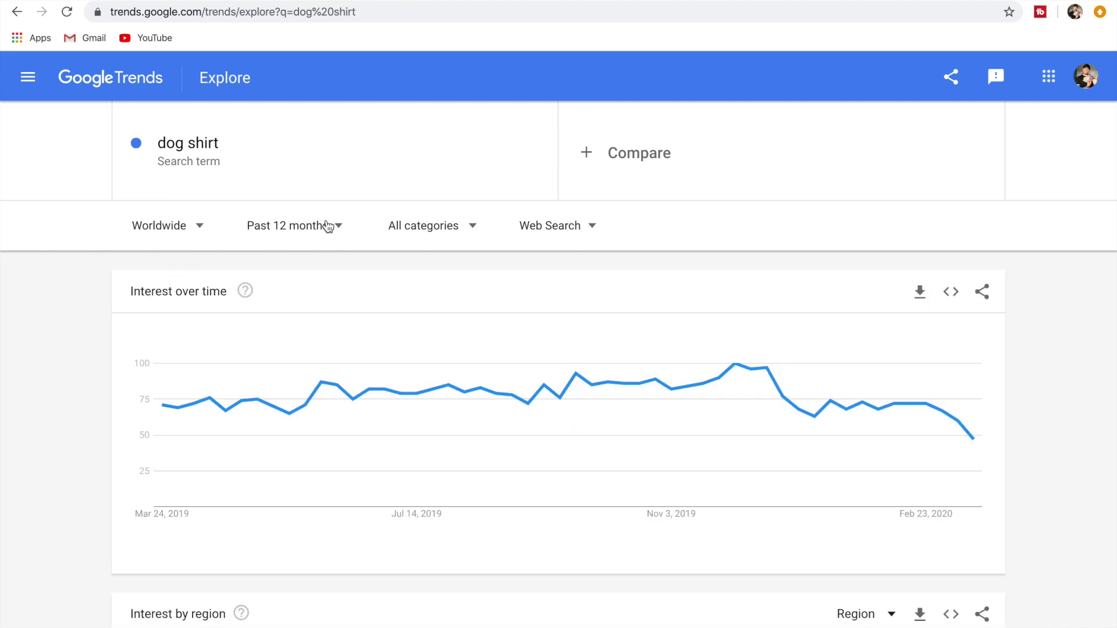
left_click(343, 226)
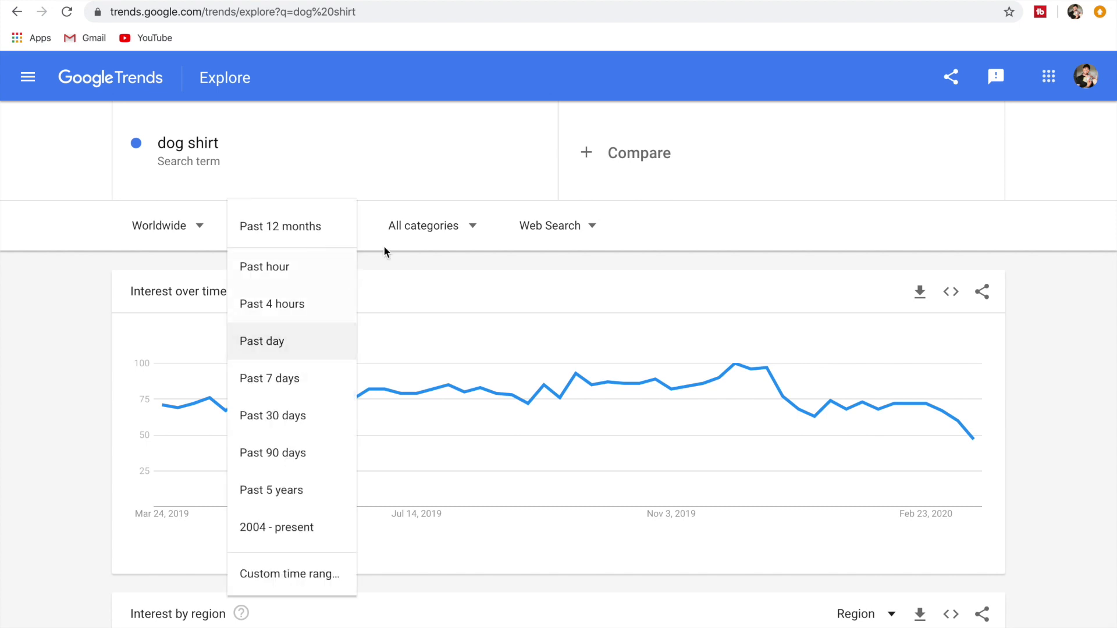
left_click(457, 229)
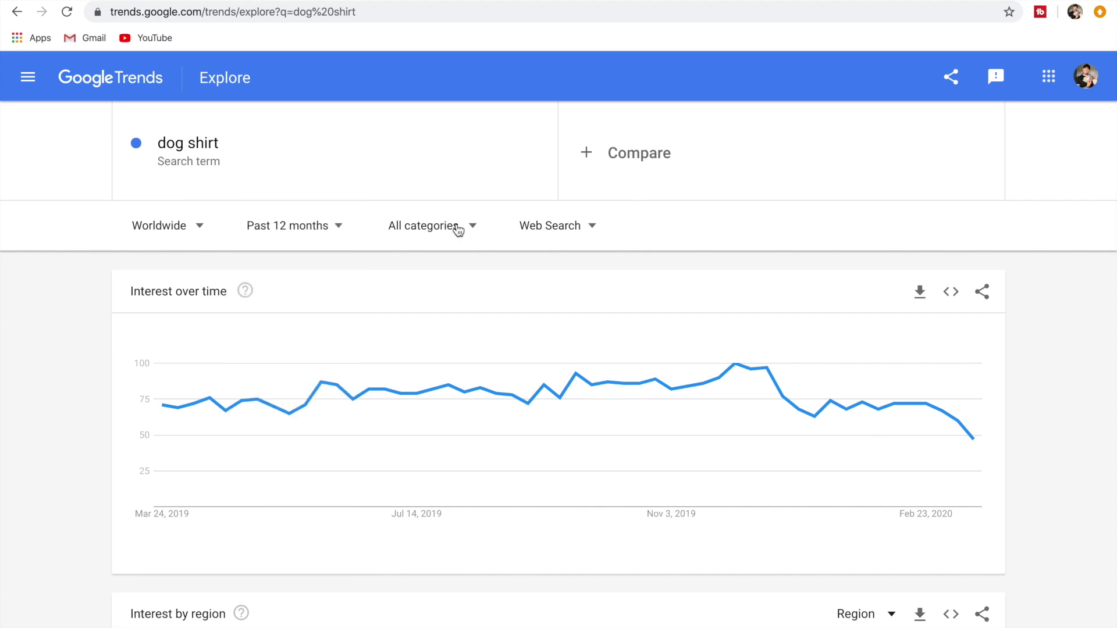
left_click(458, 230)
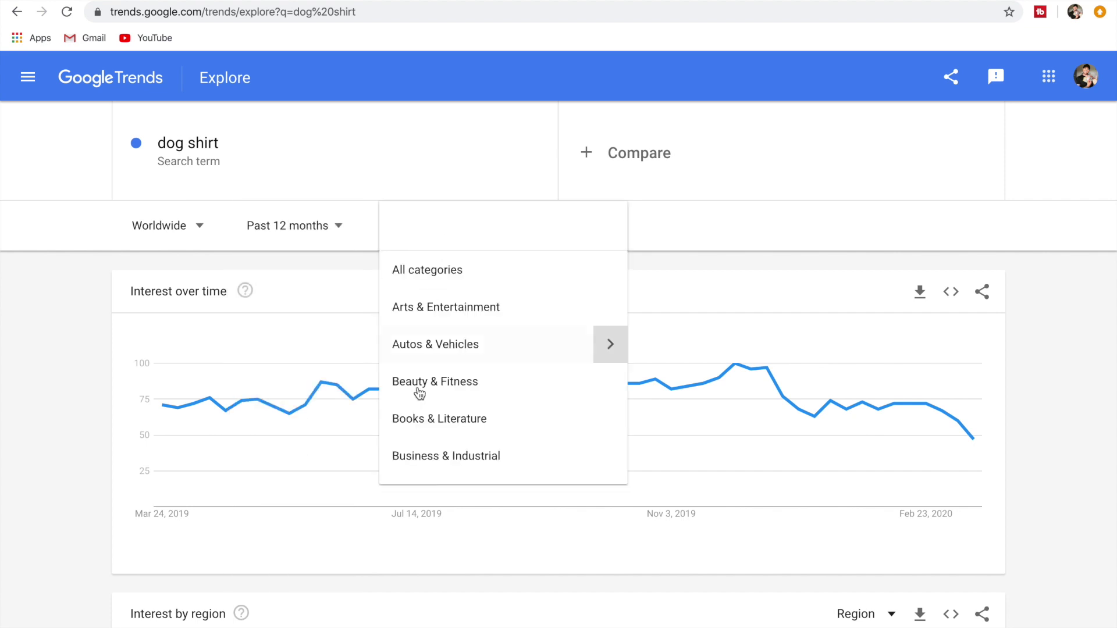
left_click(456, 271)
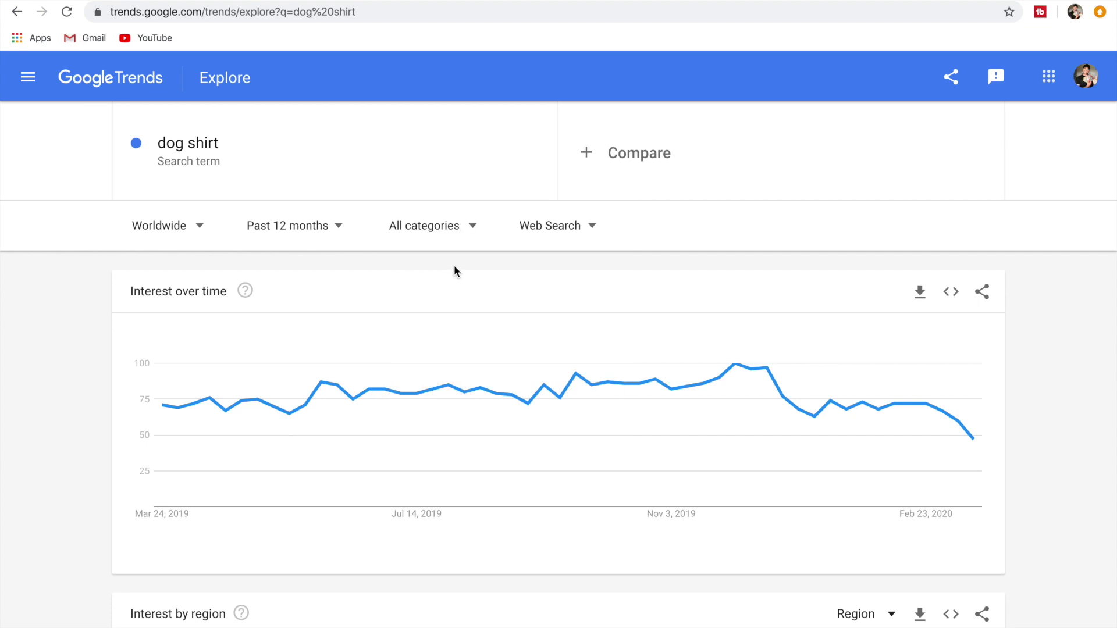
- View the "dog shirt" trend under Google Shopping and YouTube Search, and return the search type to Web Search
left_click(581, 229)
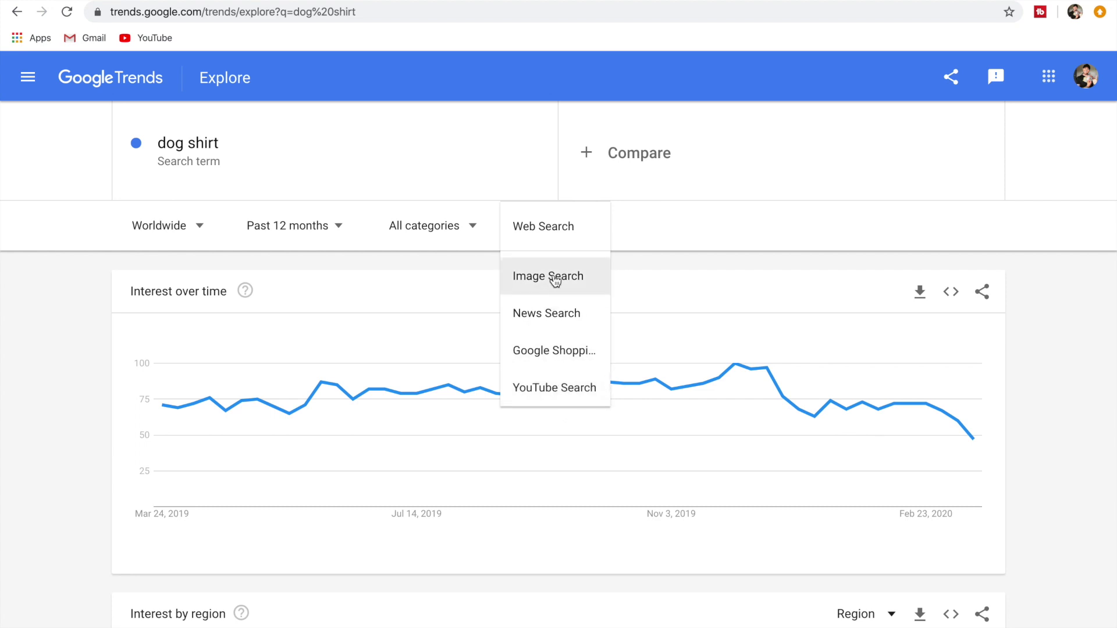
left_click(557, 354)
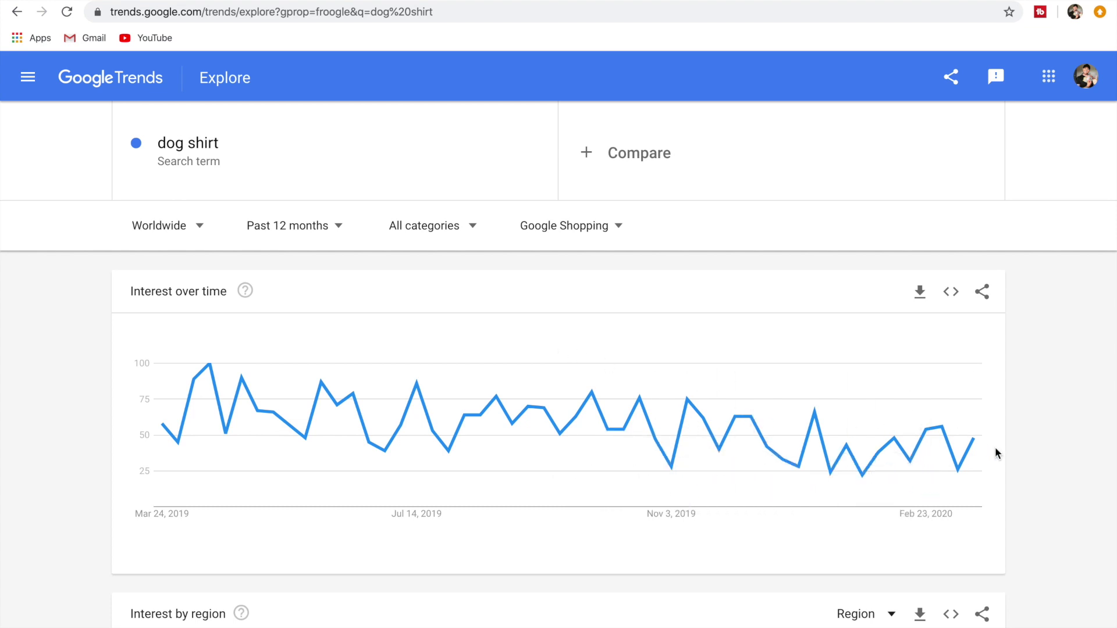
left_click(591, 227)
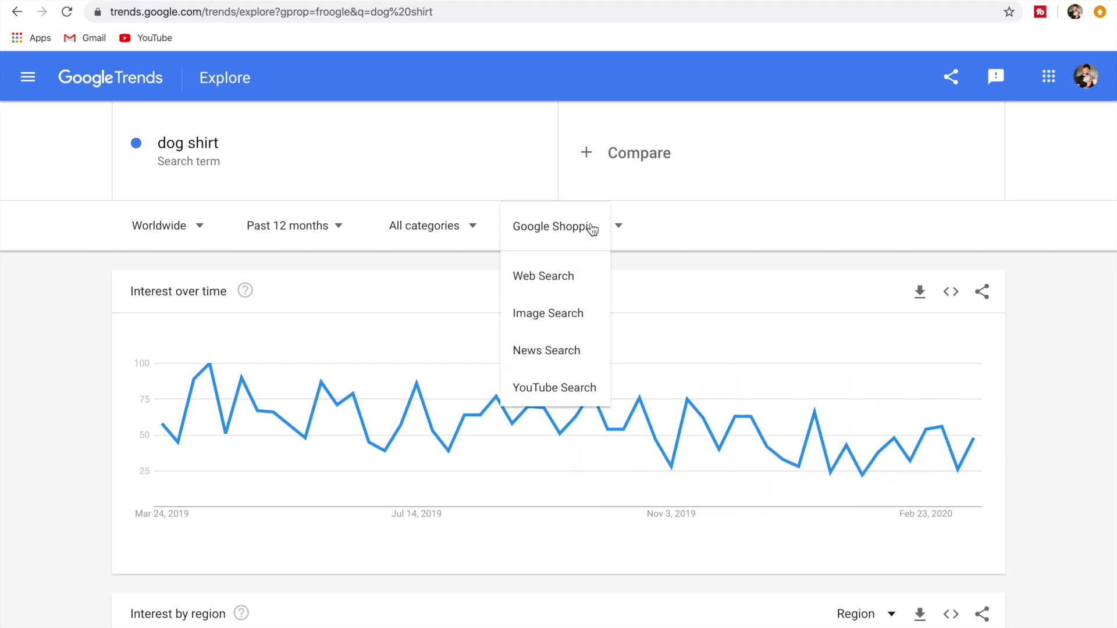
left_click(552, 386)
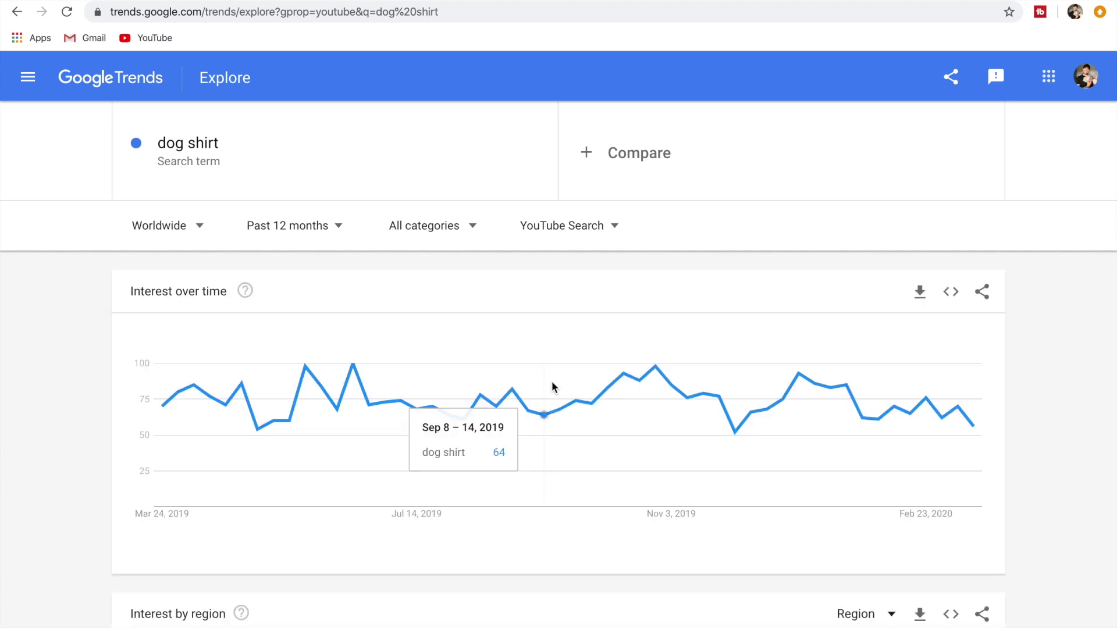
left_click(588, 232)
left_click(556, 274)
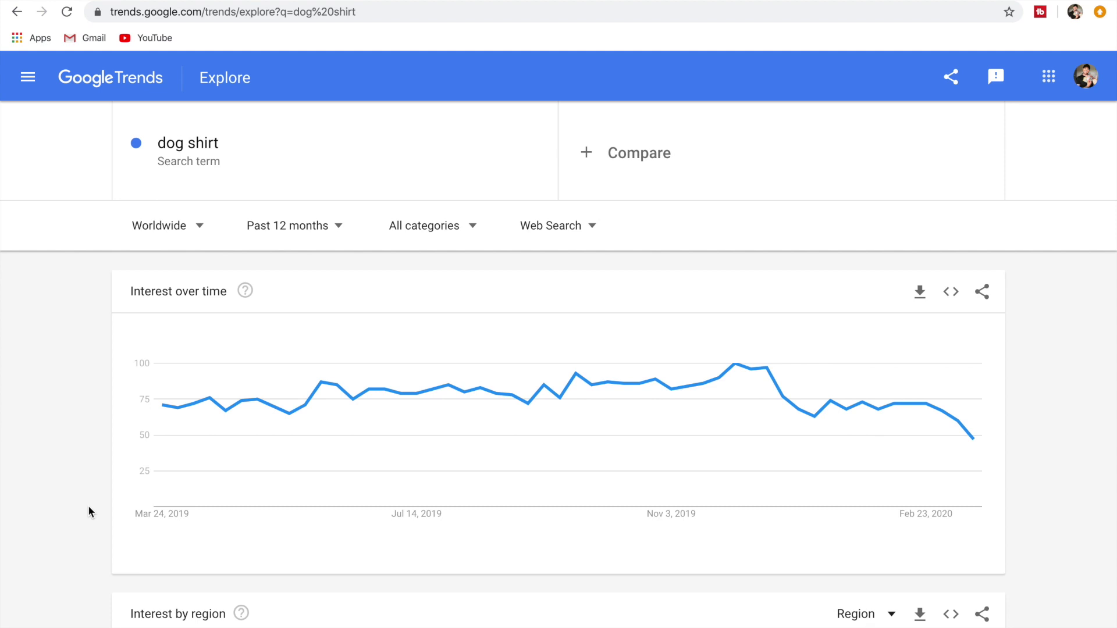
- Review the worldwide interest by region for "dog shirt" and add "cat shirt" as a comparison term
scroll(85, 473, "down", 4)
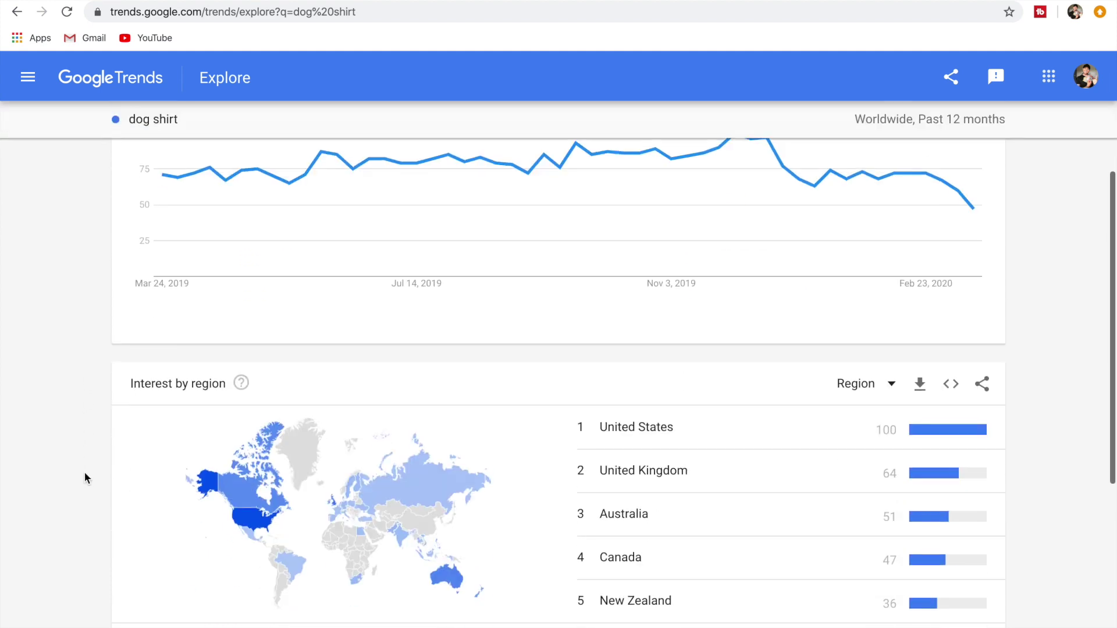
scroll(90, 437, "down", 1)
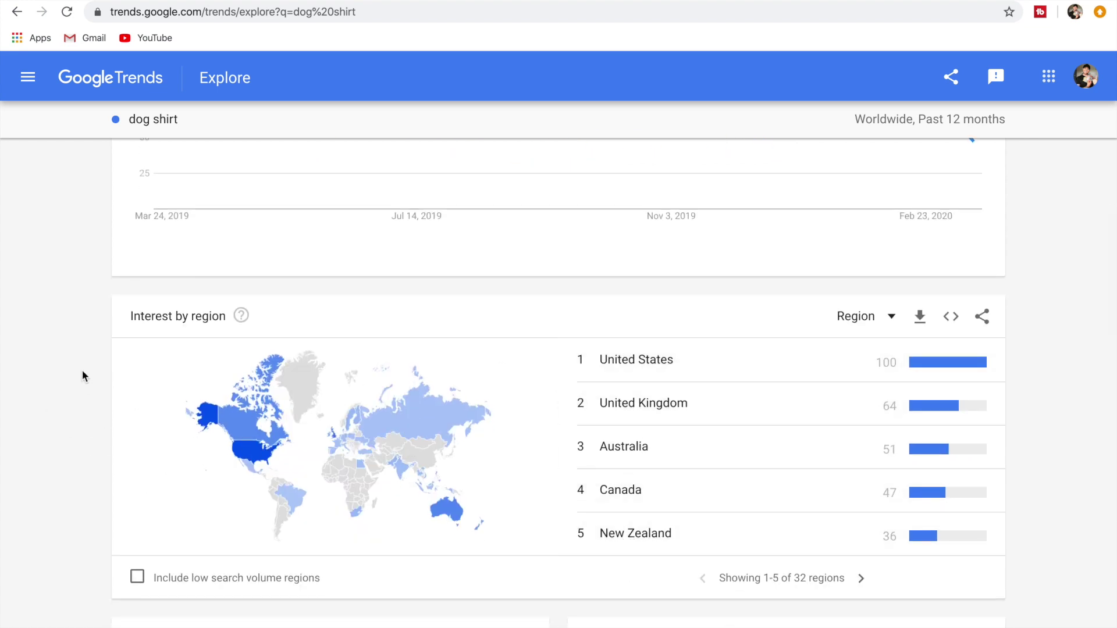
scroll(82, 376, "up", 5)
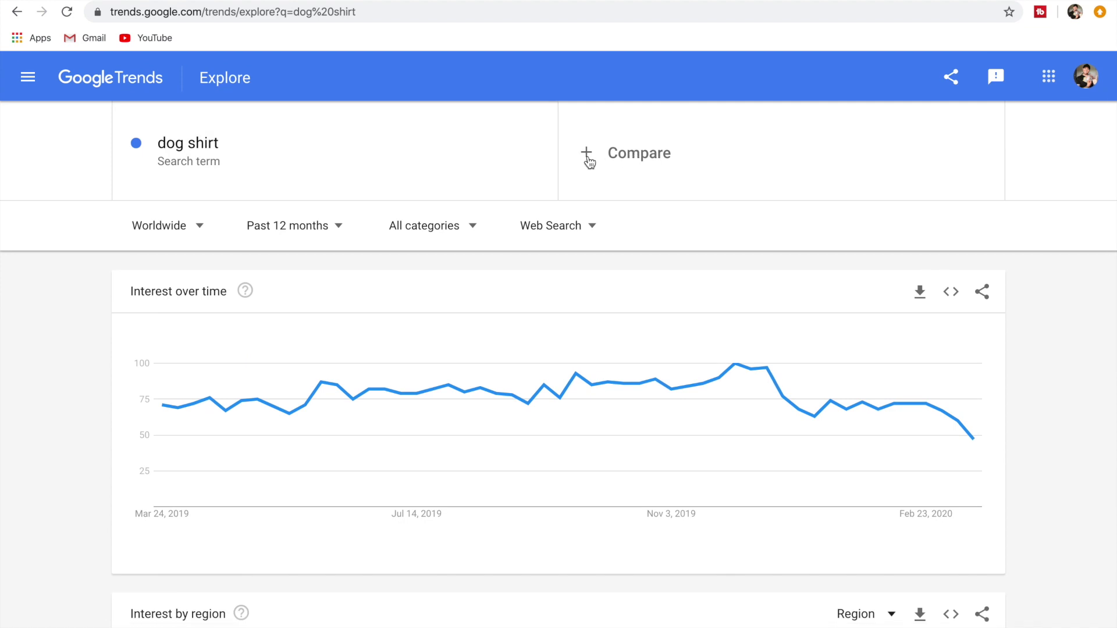
left_click(634, 158)
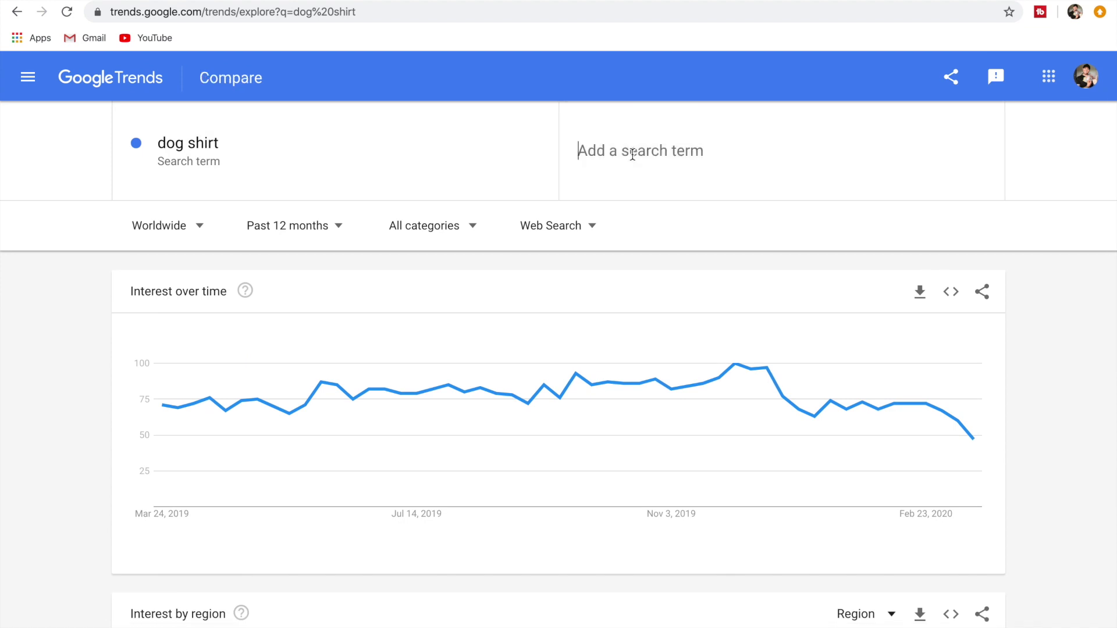
type("cat shirt")
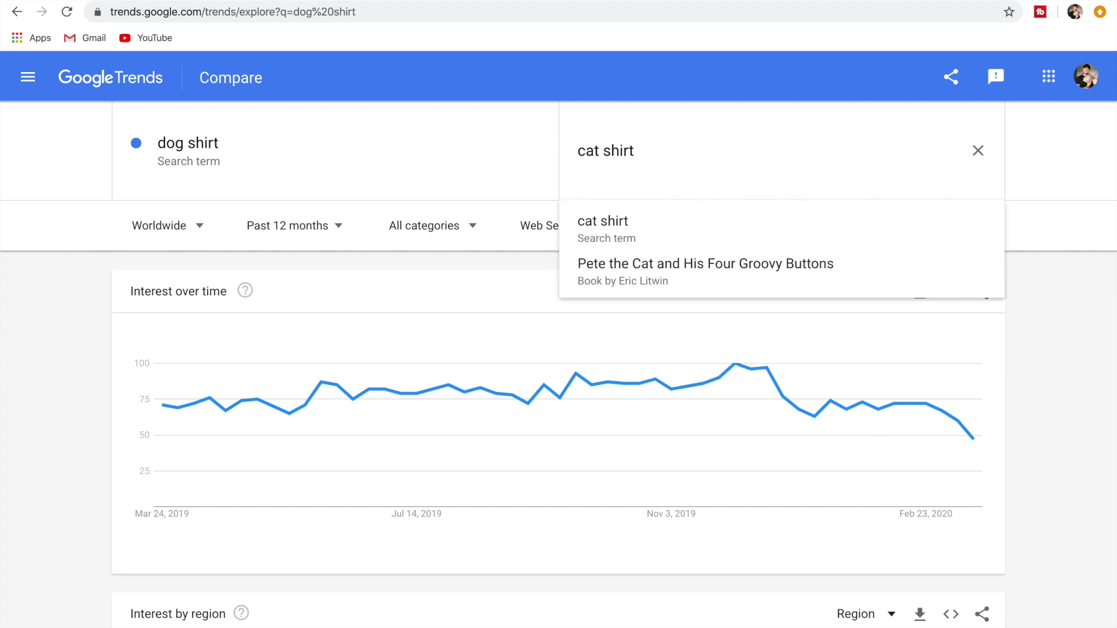
key("Return")
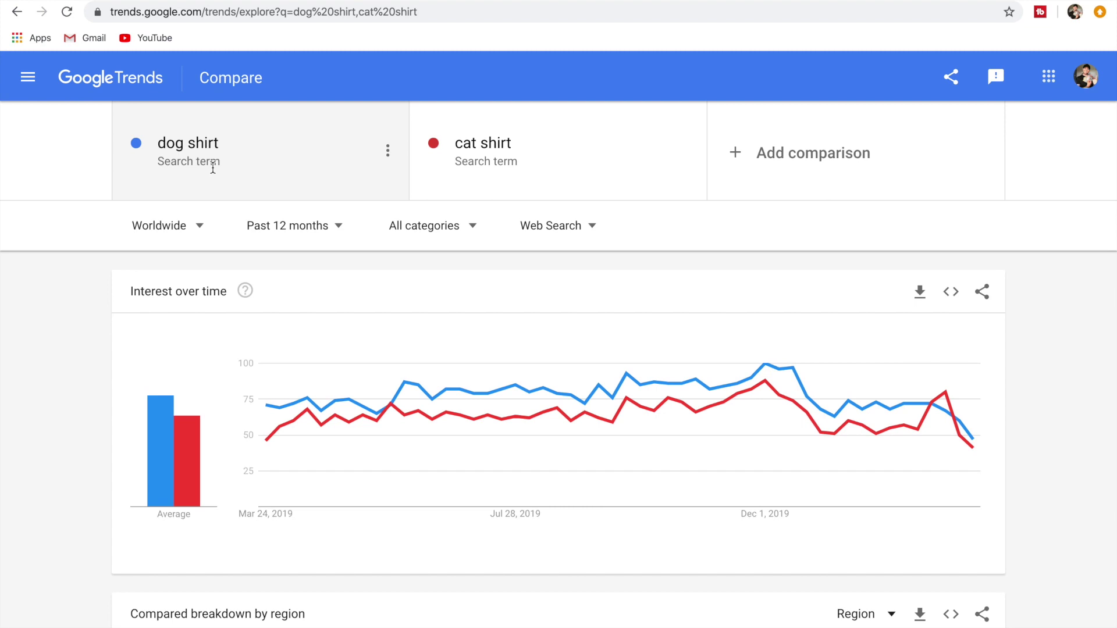
- Change the first search term from "dog shirt" to "labrador shirt" and update the comparison
left_click(232, 154)
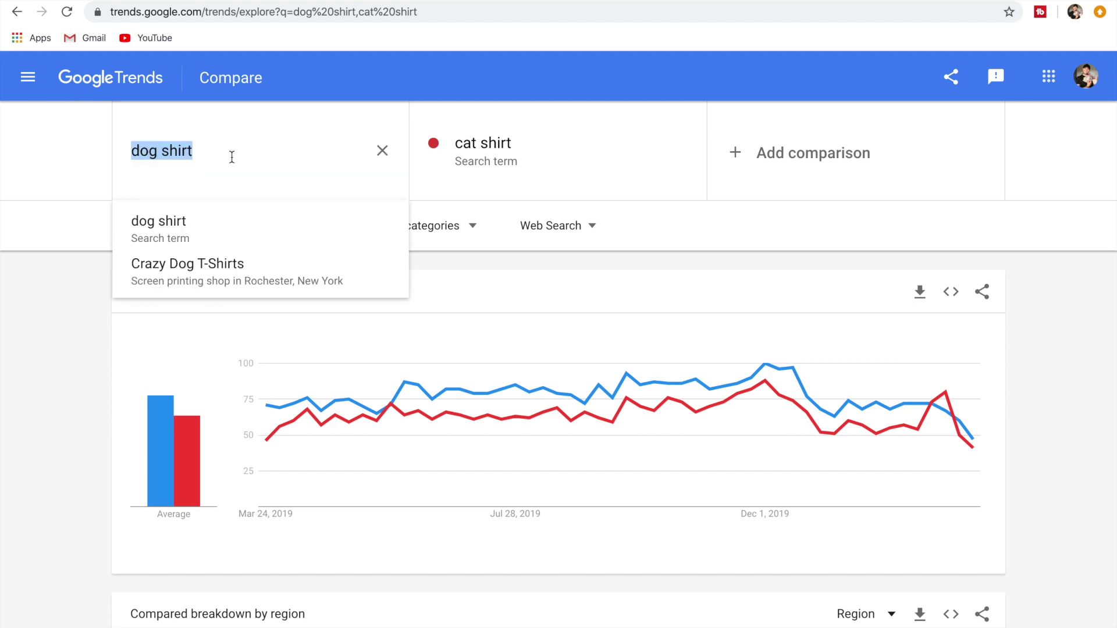
left_click(171, 149)
left_click(159, 150)
key("BackSpace")
key("BackSpace")
key("BackSpace")
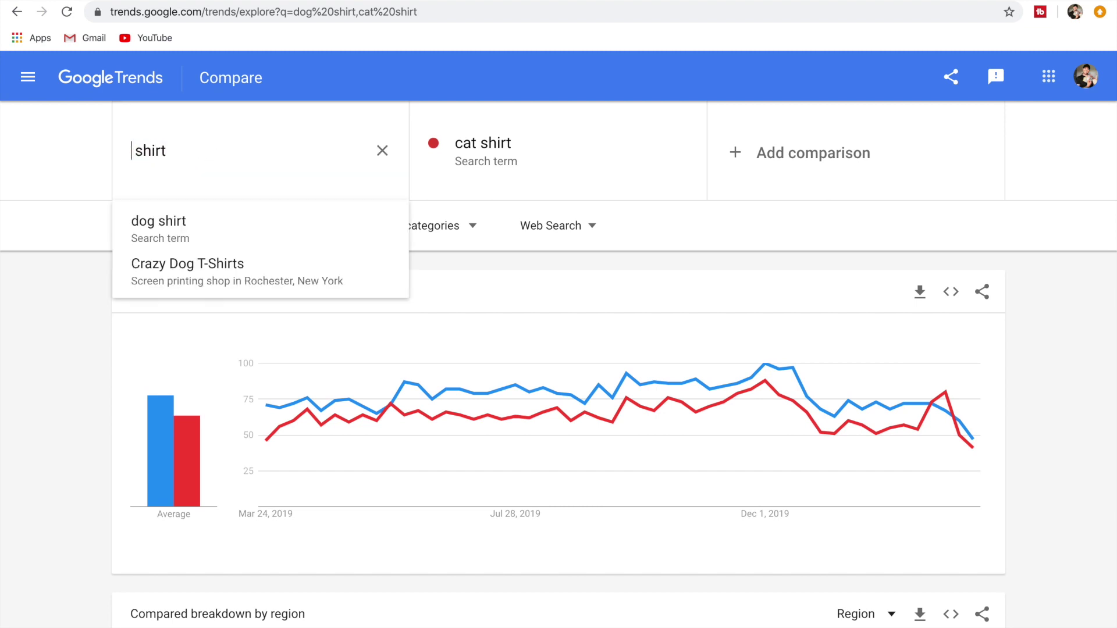
type("la")
type("brador")
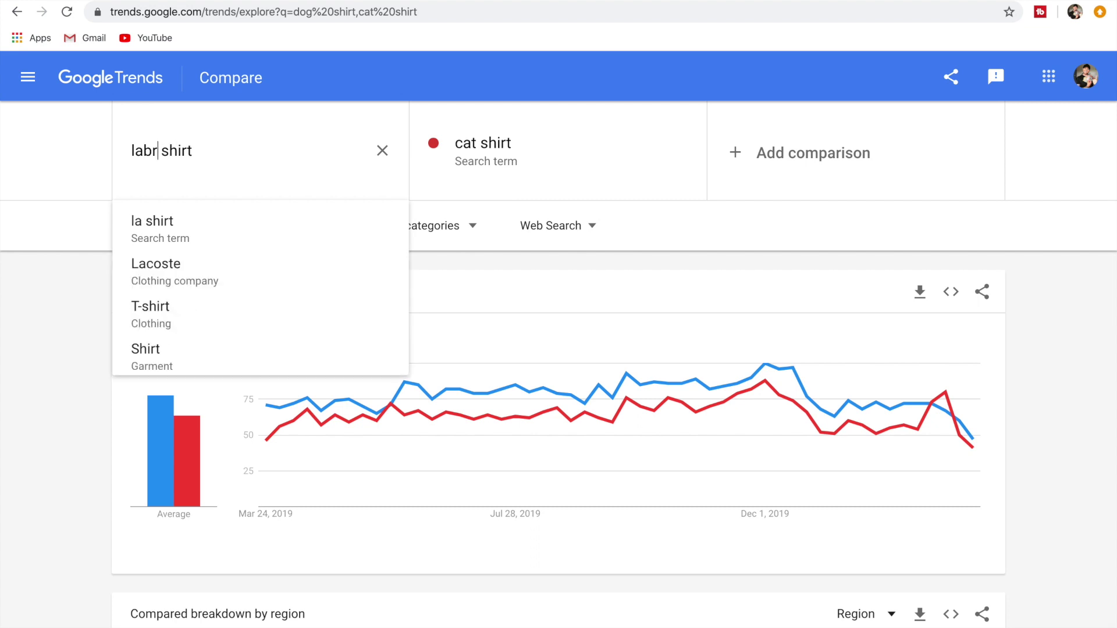
key("Return")
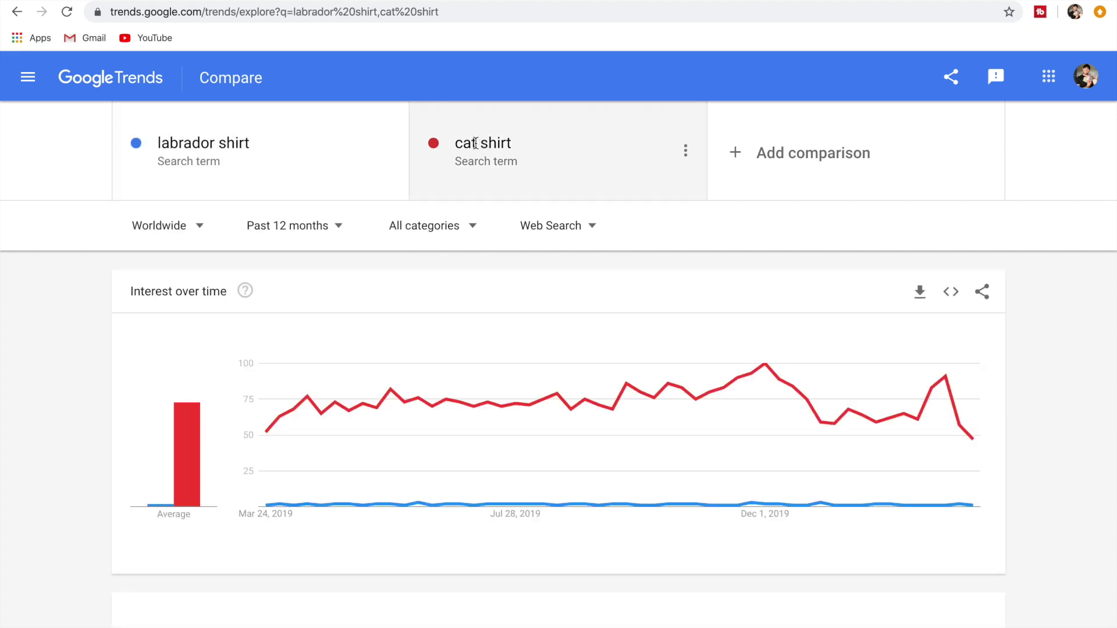
- Replace the comparison term "cat shirt" with "pit bull shirt shirt" and load its data
left_click(475, 143)
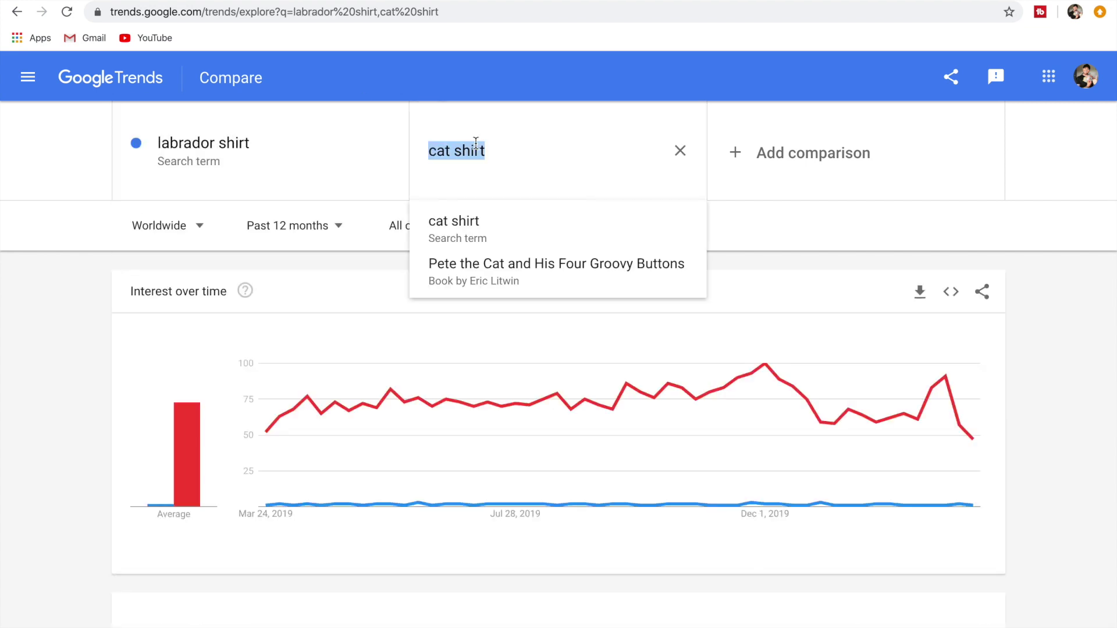
left_click(453, 149)
key("BackSpace")
key("BackSpace")
key("BackSpace")
type("pit")
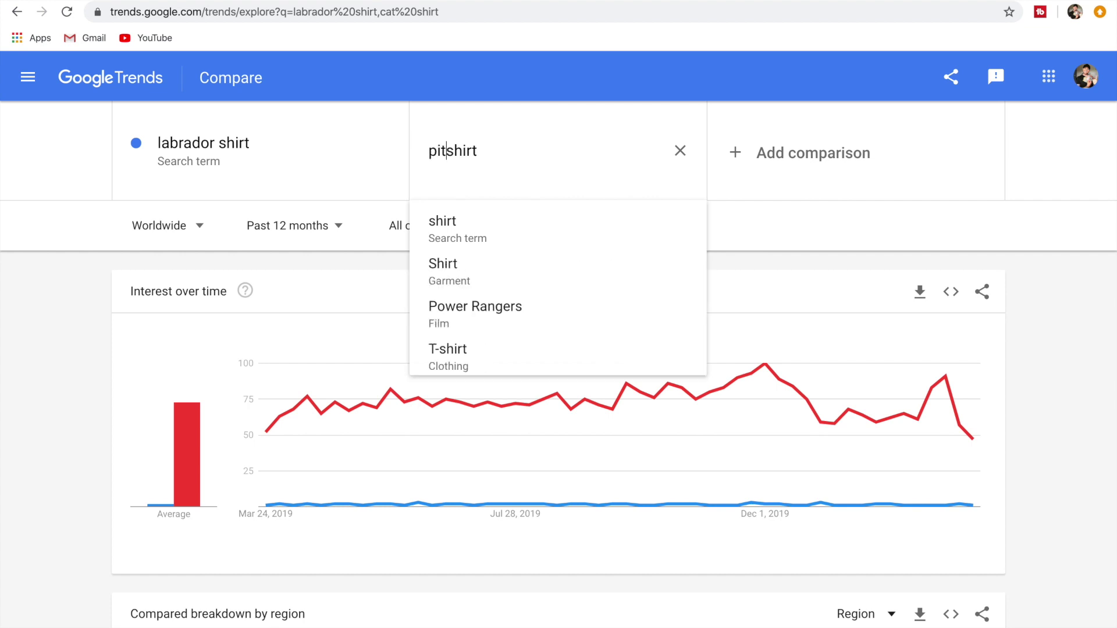
type(" bull shirt")
key("Return")
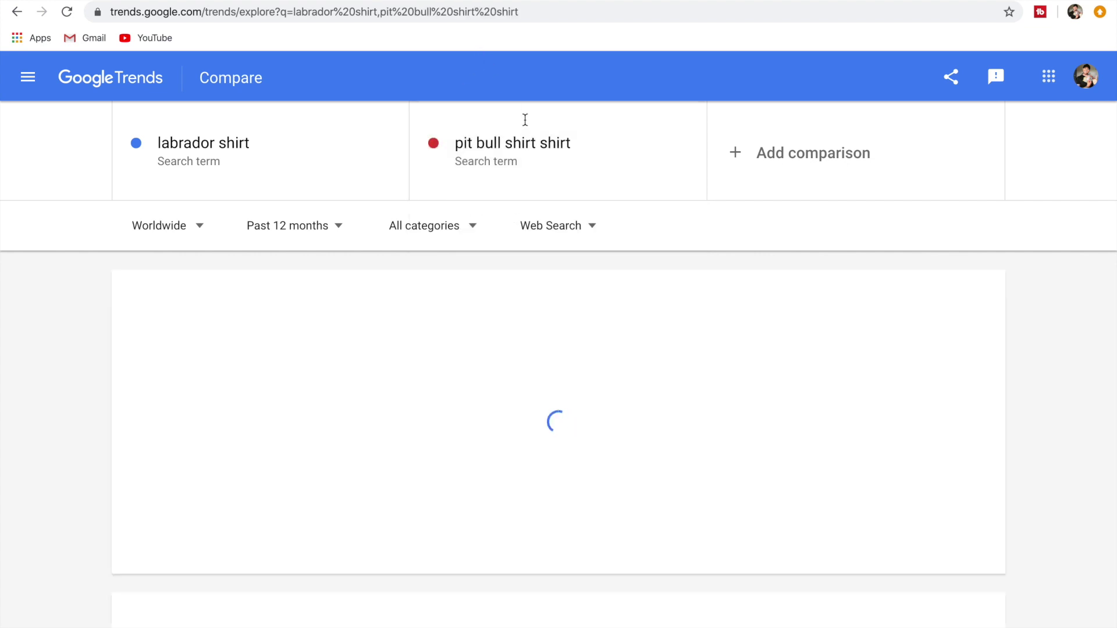
- Remove the duplicated word from the second search term, making it "pit bull shirt", and reload the comparison
left_click(551, 145)
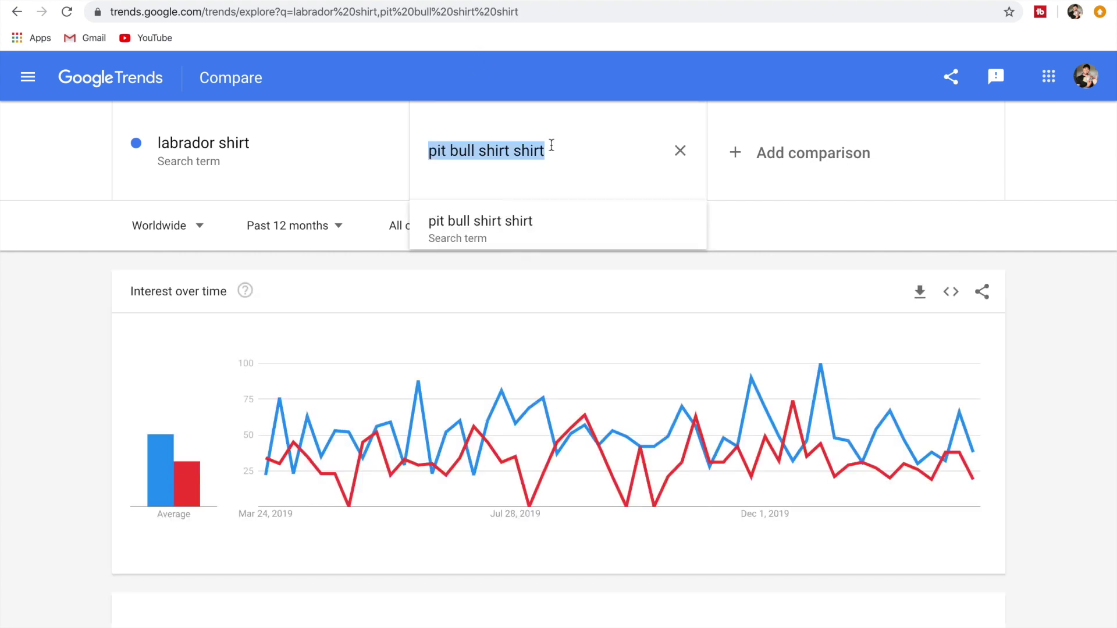
left_click(552, 145)
key("BackSpace")
key("BackSpace")
key("BackSpace")
key("BackSpace")
key("BackSpace")
key("BackSpace")
key("Return")
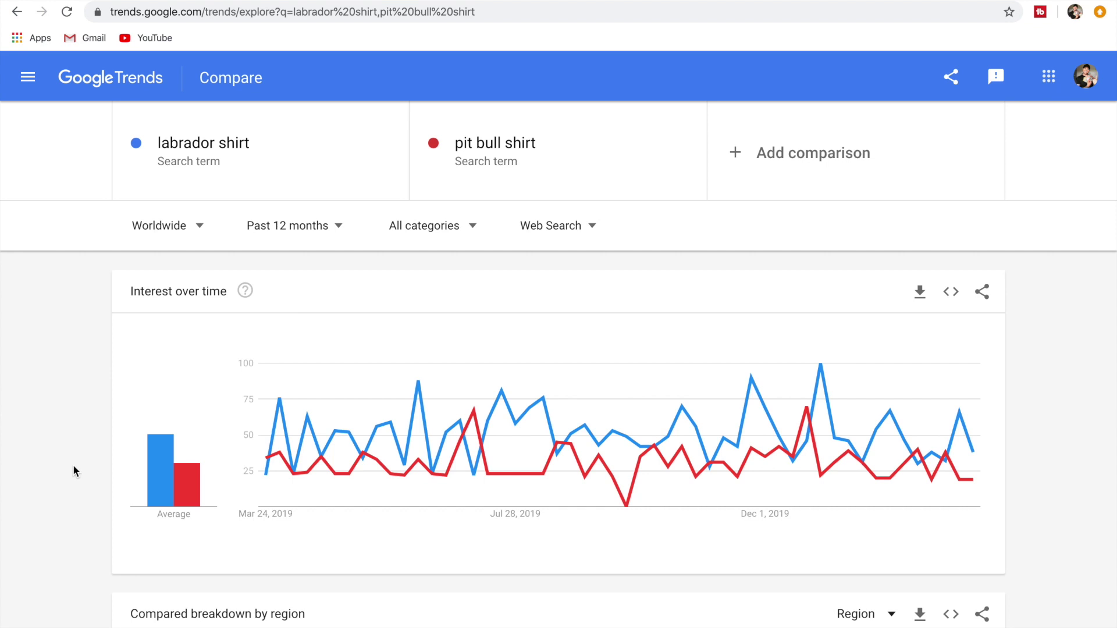
- Replace the second search term with "golden retriever shirt" and compare it with "labrador shirt"
mouse_move(274, 442)
left_click(520, 152)
left_click(474, 150)
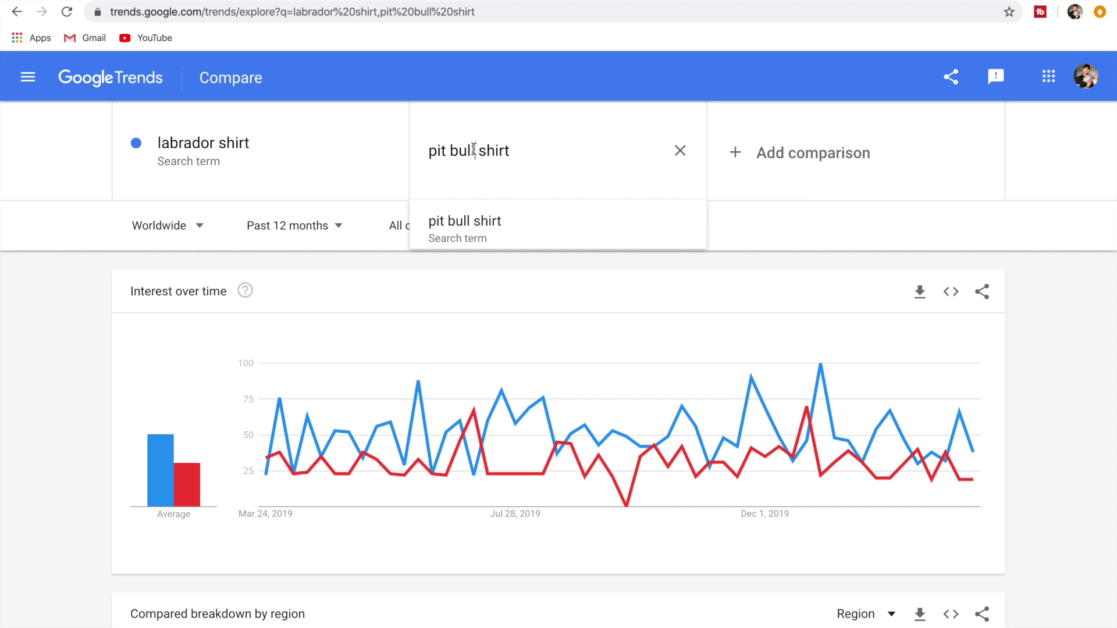
key("BackSpace")
key("BackSpace")
key("BackSpace")
key("BackSpace")
key("BackSpace")
key("BackSpace")
key("BackSpace")
key("BackSpace")
type("golden t")
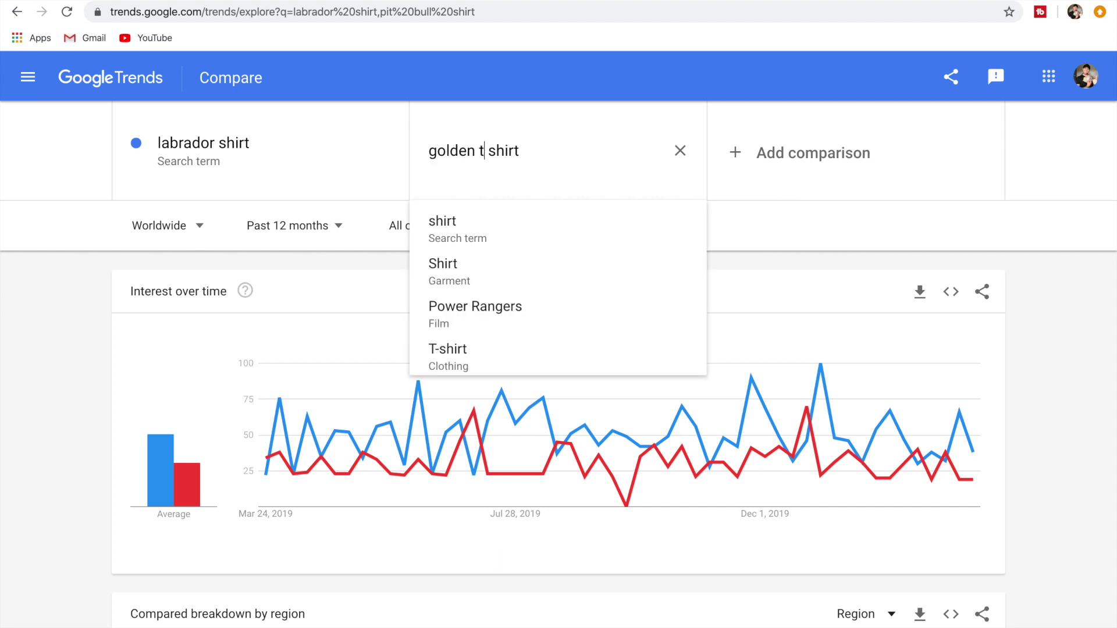
key("BackSpace")
type("retri")
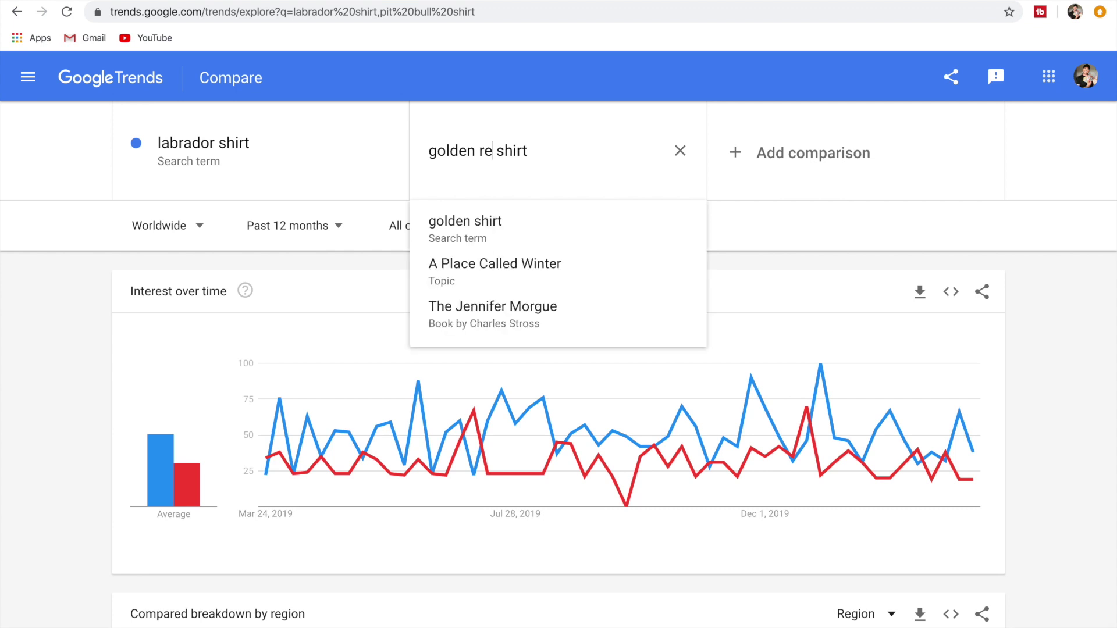
type("ever")
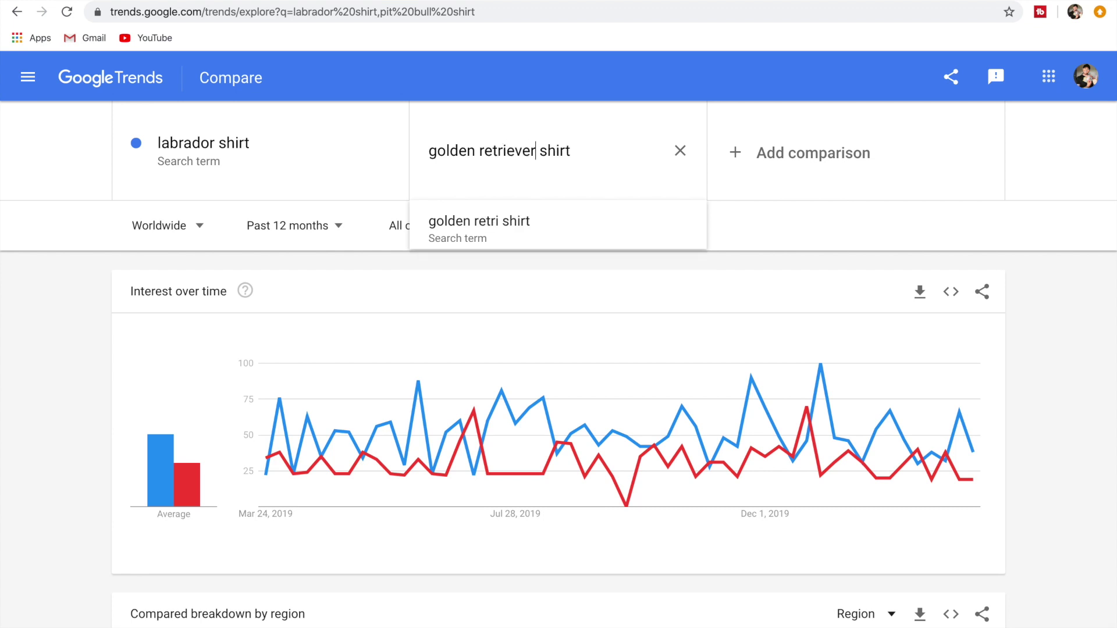
key("Return")
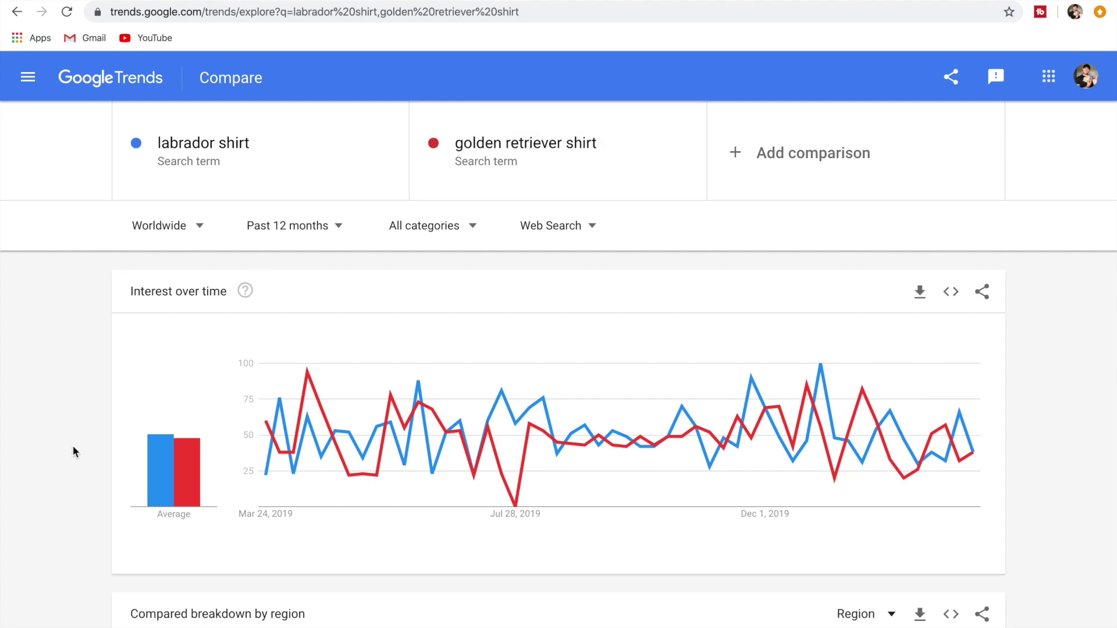
- Examine the interest over time, regional breakdown and related queries for "labrador shirt" and "golden retriever shirt"
scroll(72, 445, "down", 5)
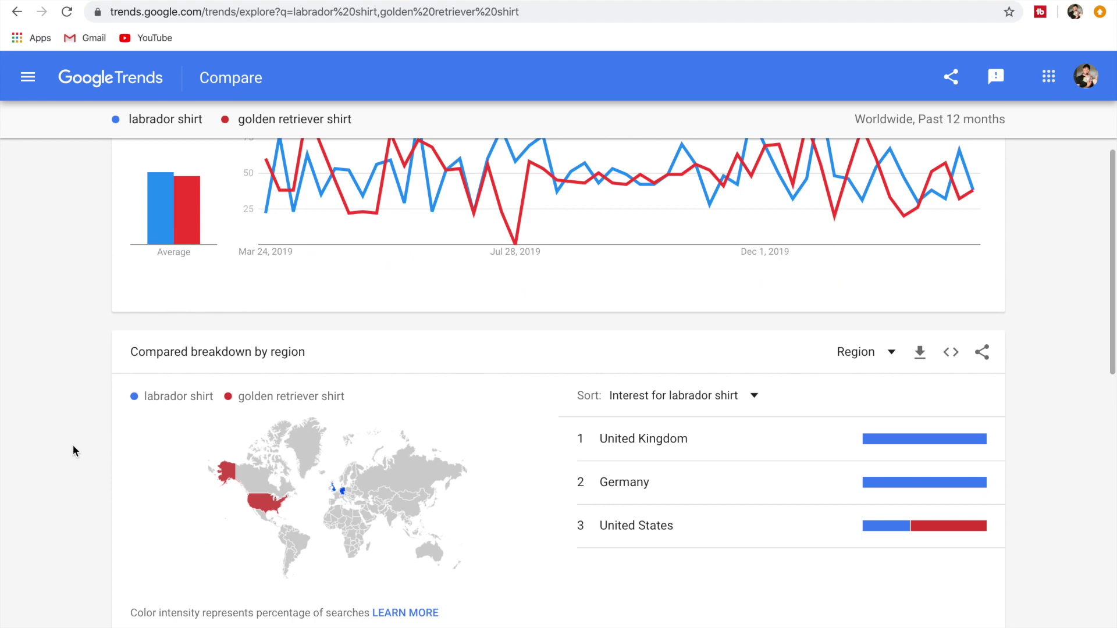
scroll(72, 445, "up", 5)
scroll(72, 445, "down", 3)
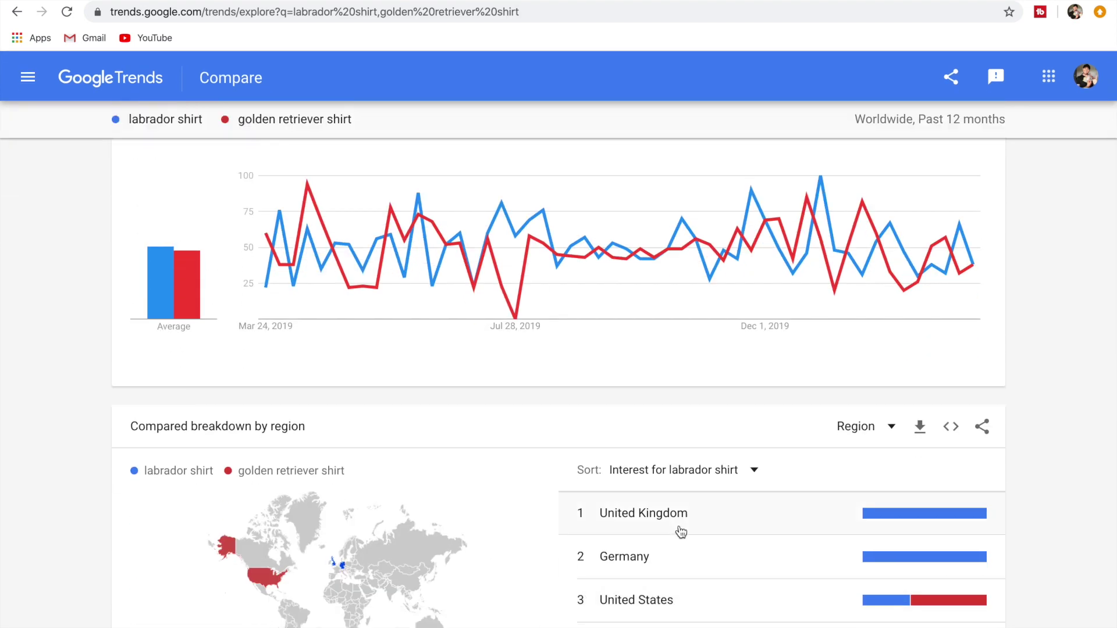
scroll(77, 356, "up", 2)
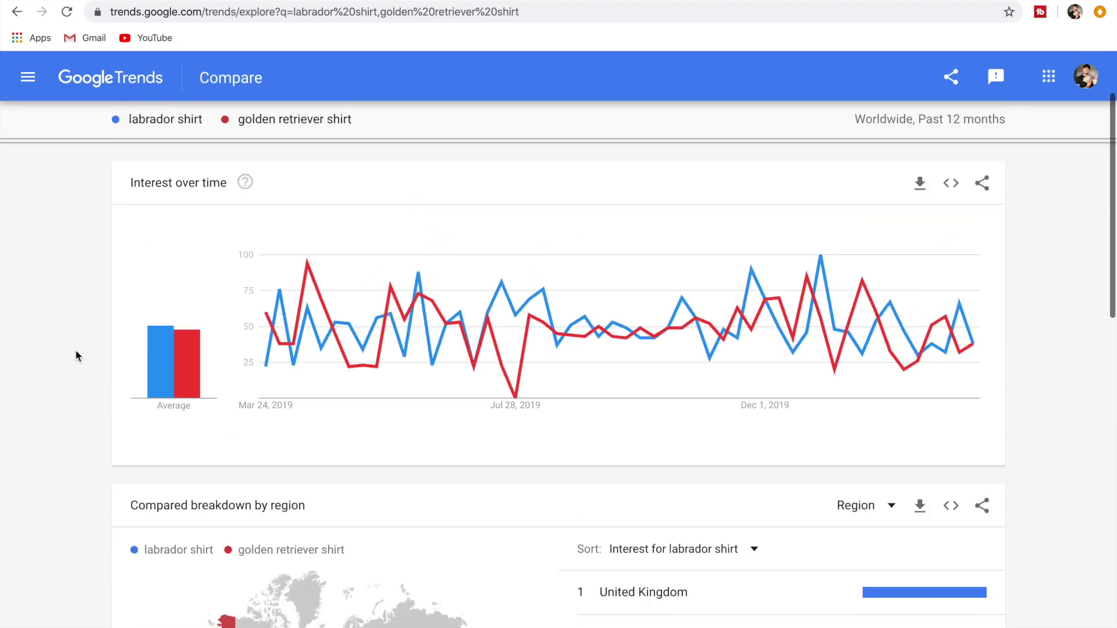
scroll(77, 356, "up", 1)
scroll(75, 354, "down", 3)
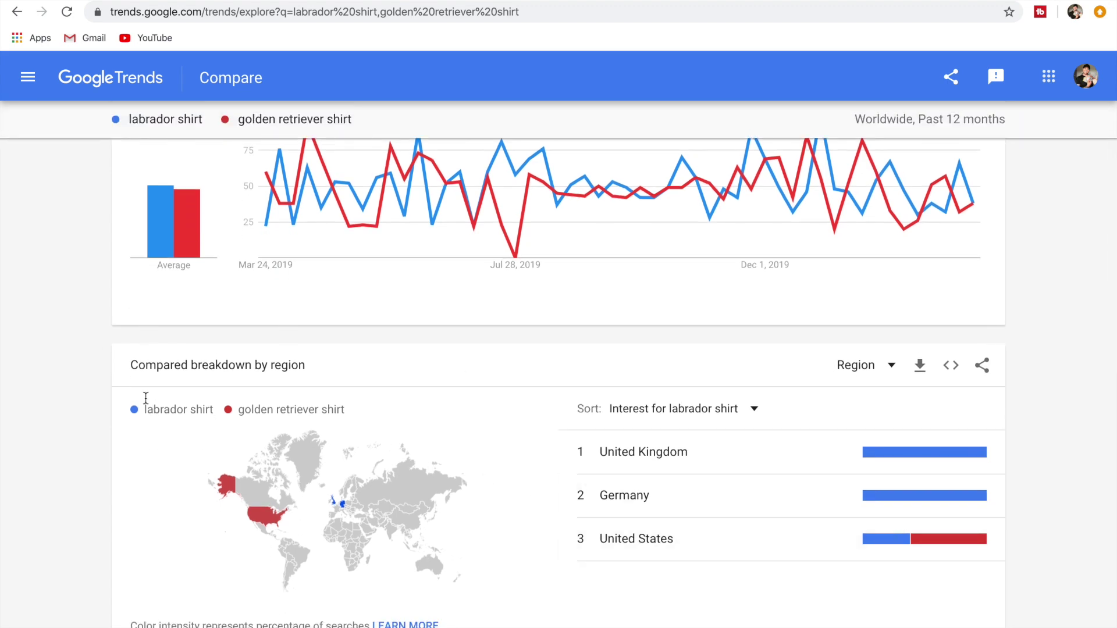
scroll(68, 389, "up", 4)
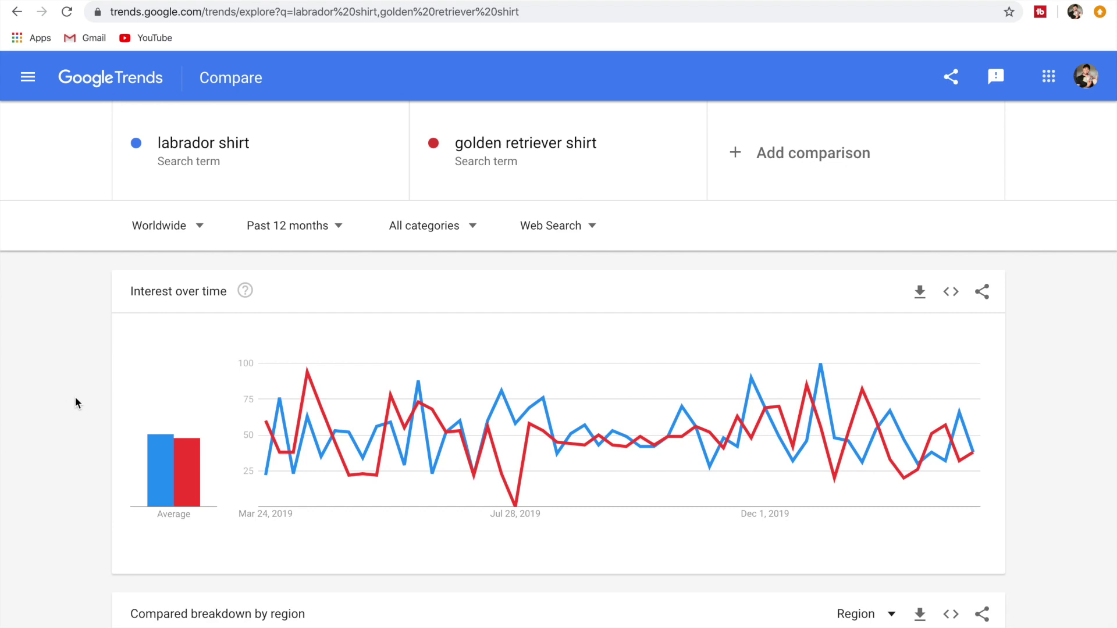
scroll(75, 399, "down", 10)
scroll(75, 399, "down", 5)
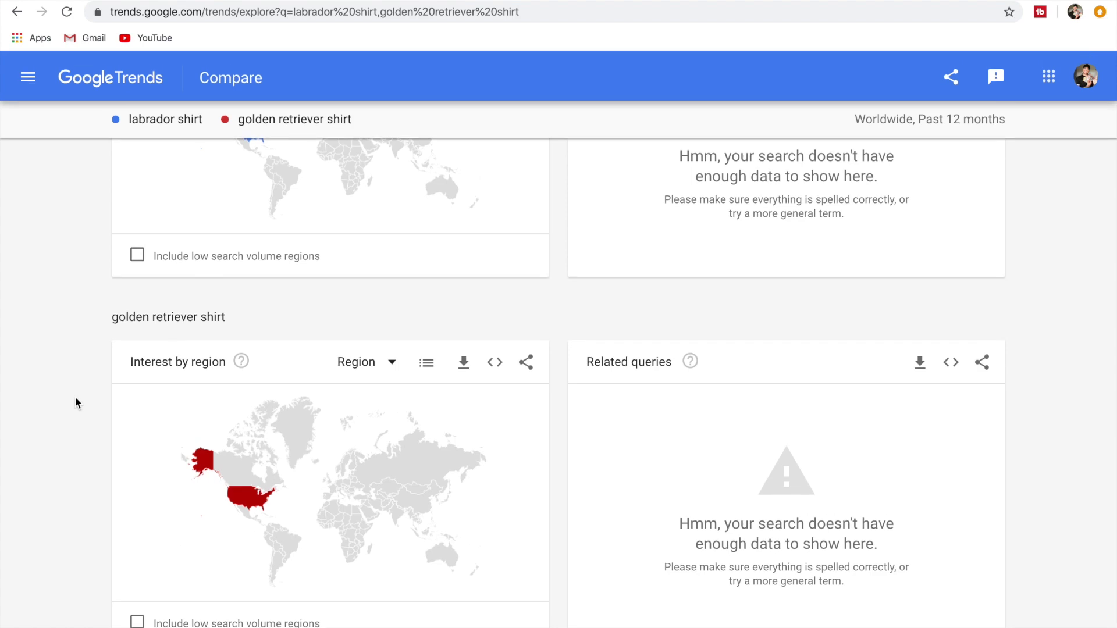
scroll(75, 400, "up", 15)
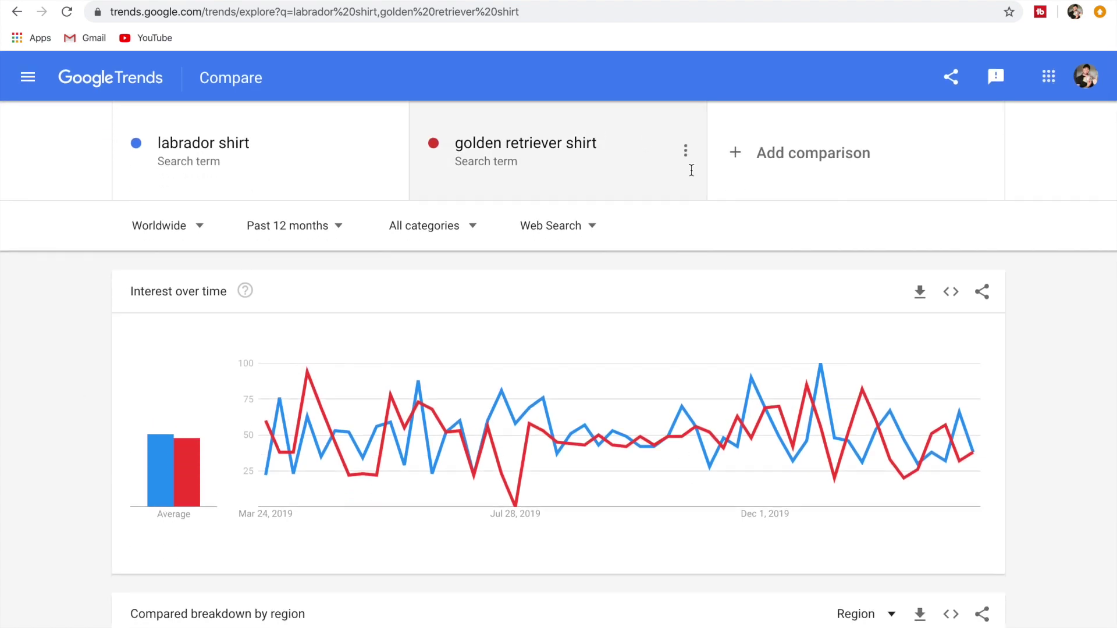
left_click(534, 152)
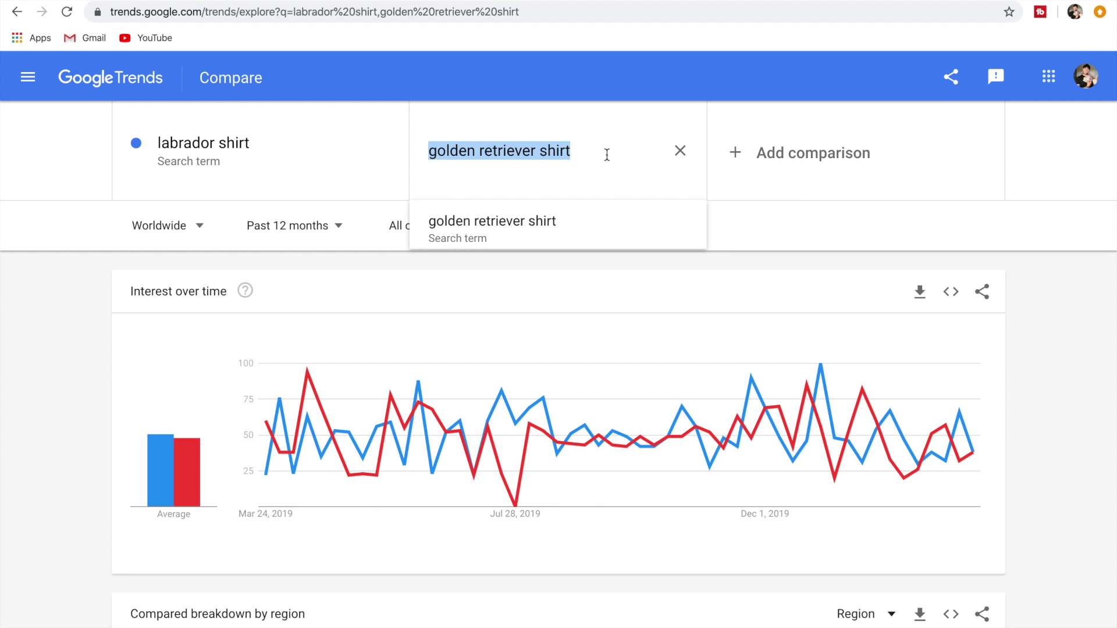
left_click(680, 151)
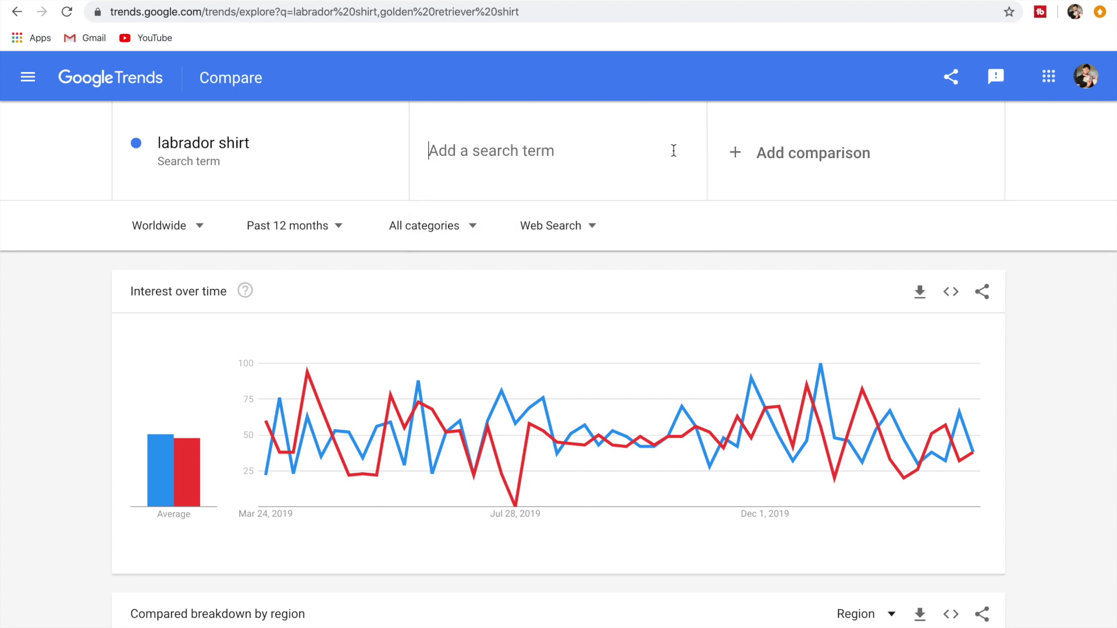
left_click(252, 146)
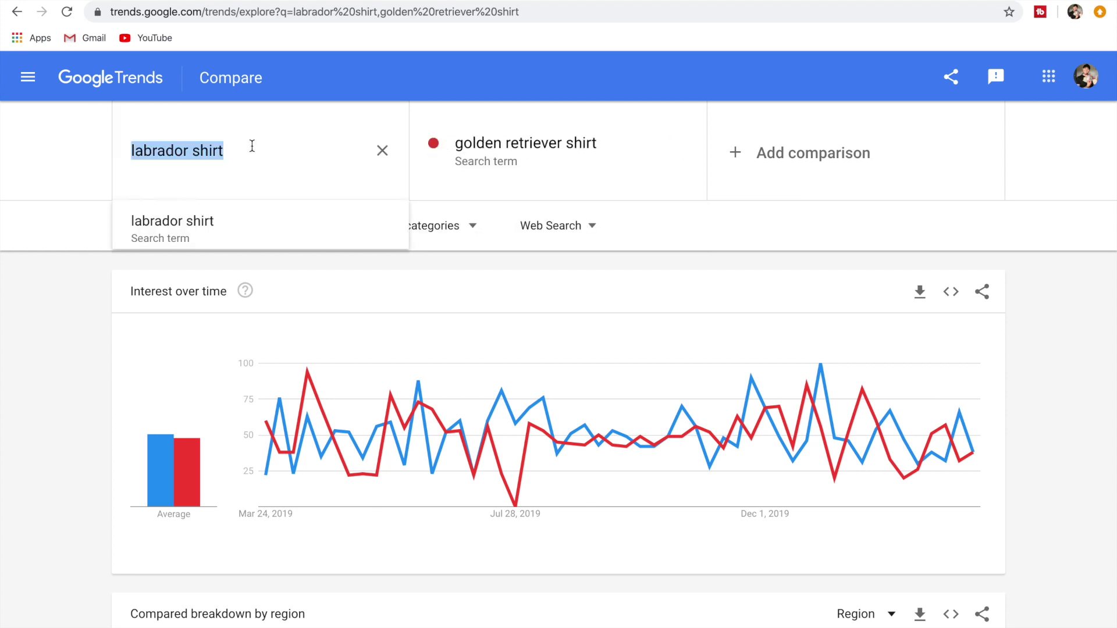
left_click(551, 162)
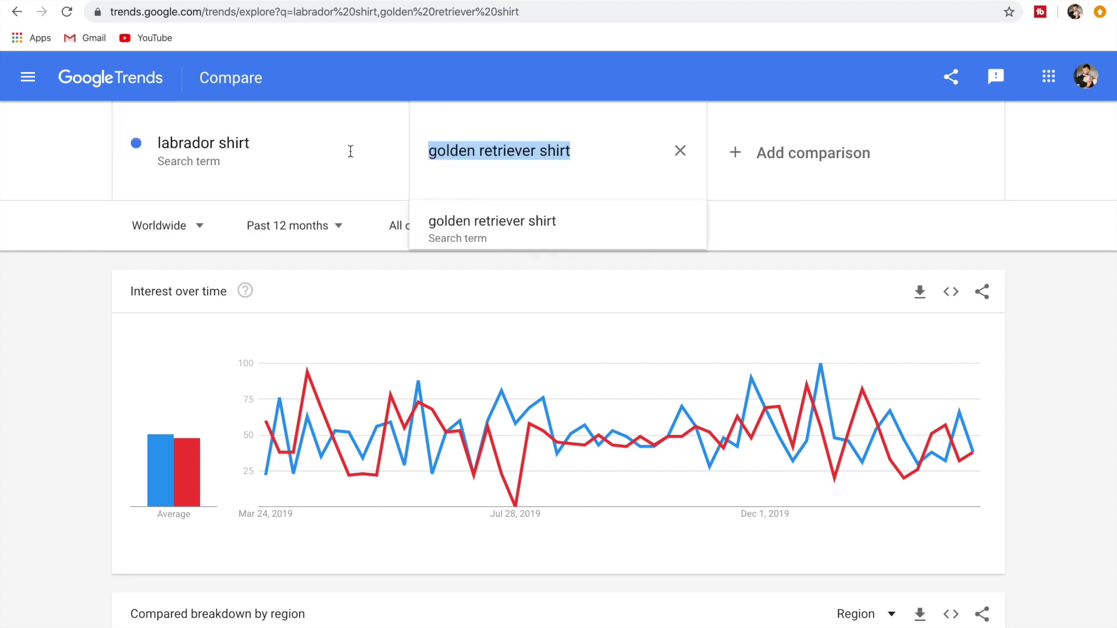
- Return to the Google Trends start page and search for "labrador shirt" on its own
left_click(17, 12)
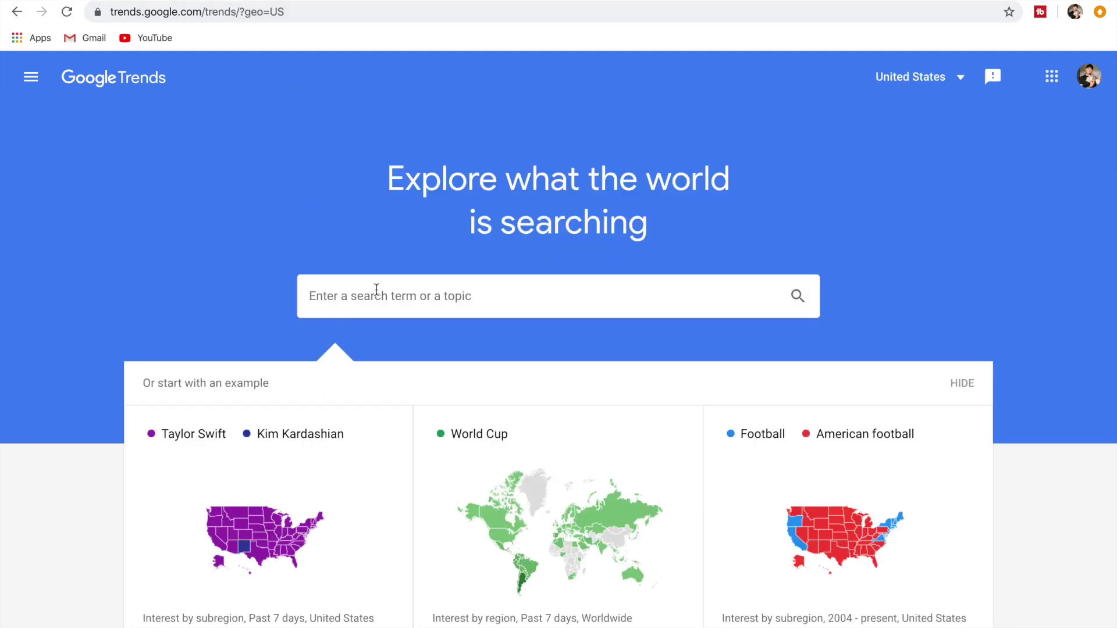
left_click(376, 289)
type("labrador")
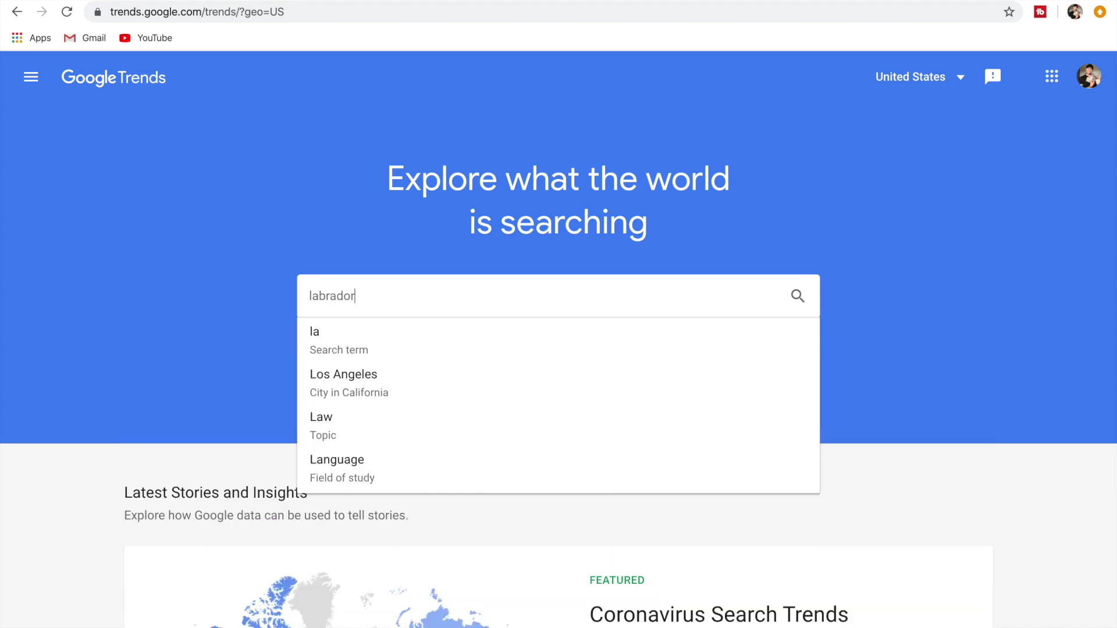
type(" shirt")
key("Return")
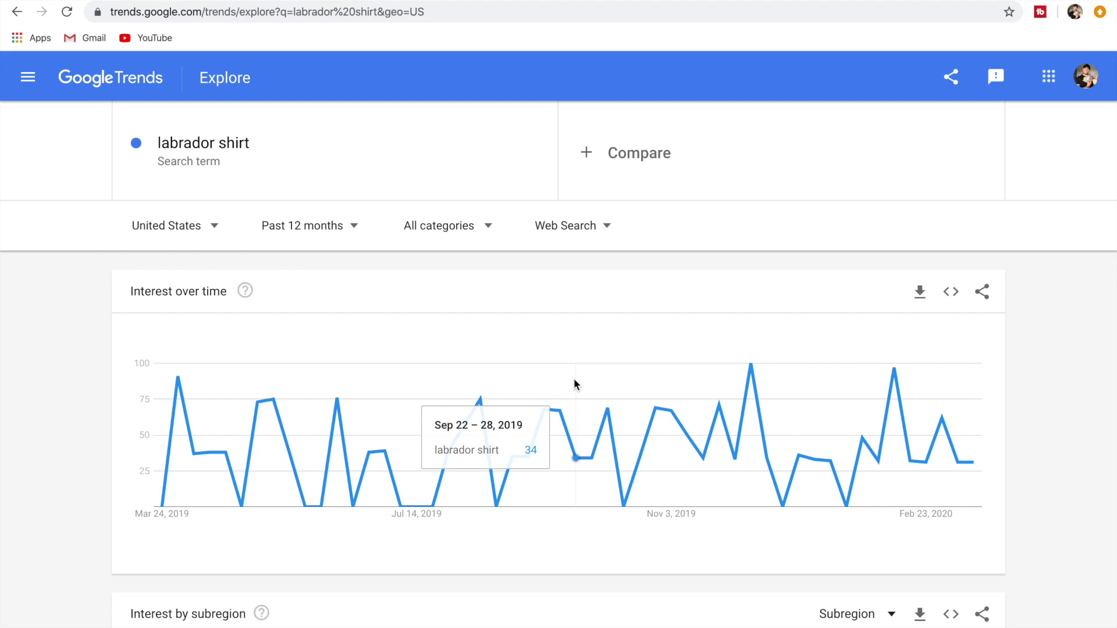
- Look over the "labrador shirt" results, then set the time range to Past 5 years and the region to Worldwide
scroll(573, 384, "down", 10)
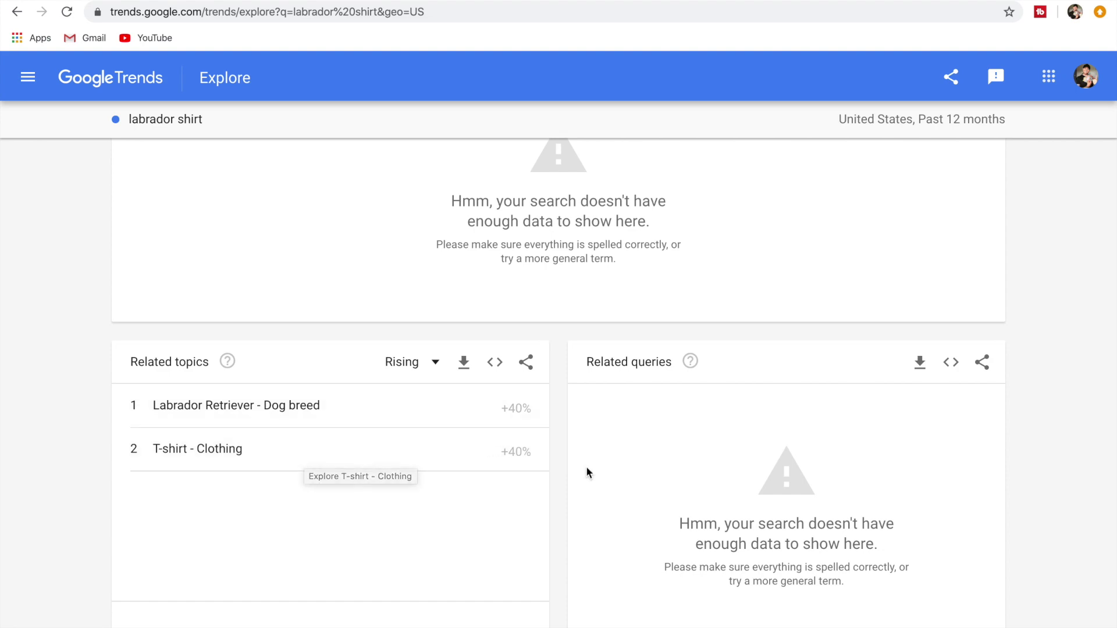
scroll(765, 438, "up", 10)
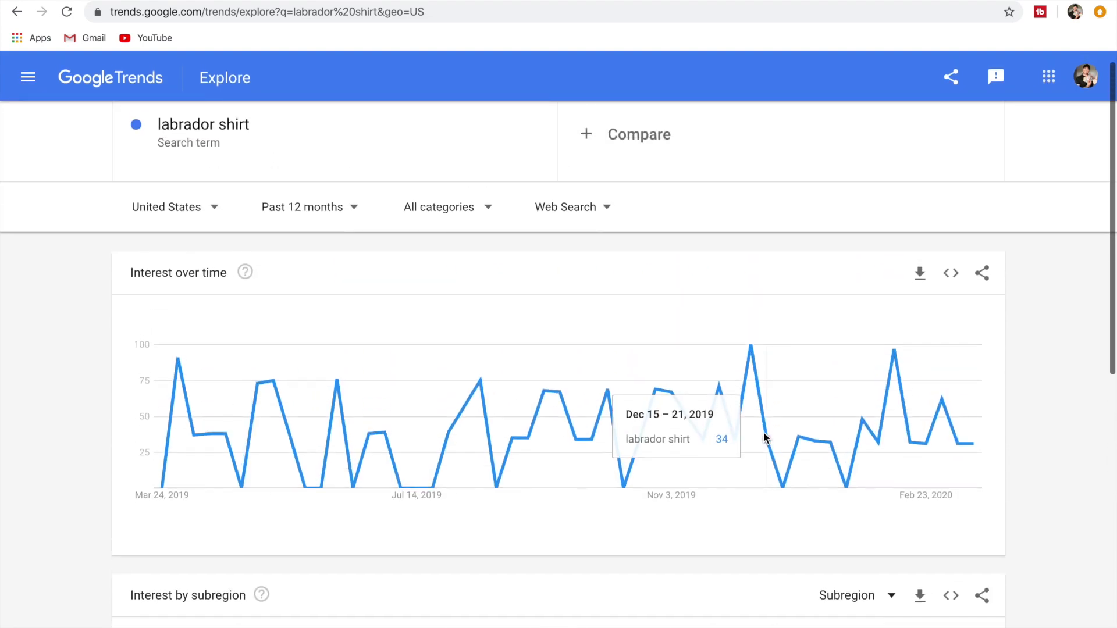
scroll(651, 279, "up", 1)
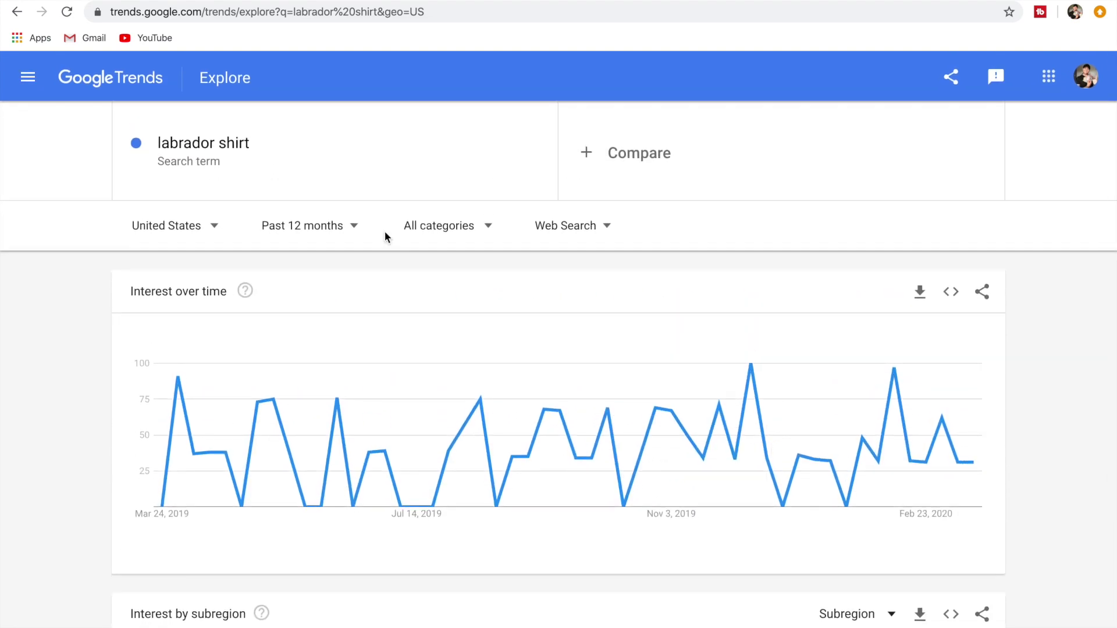
left_click(336, 229)
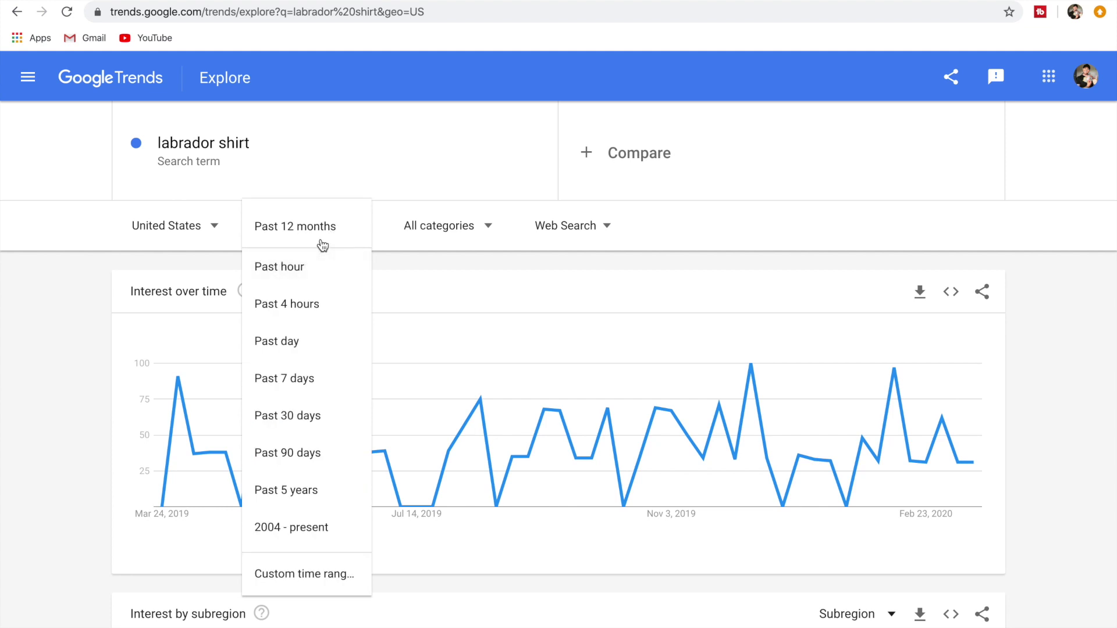
left_click(298, 490)
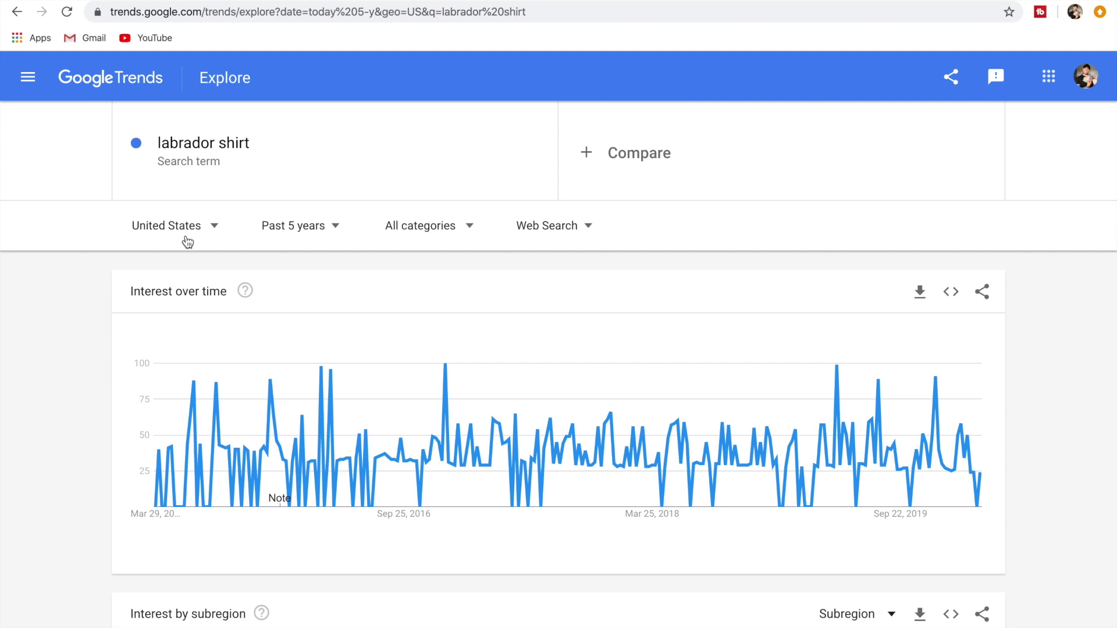
left_click(187, 241)
left_click(169, 271)
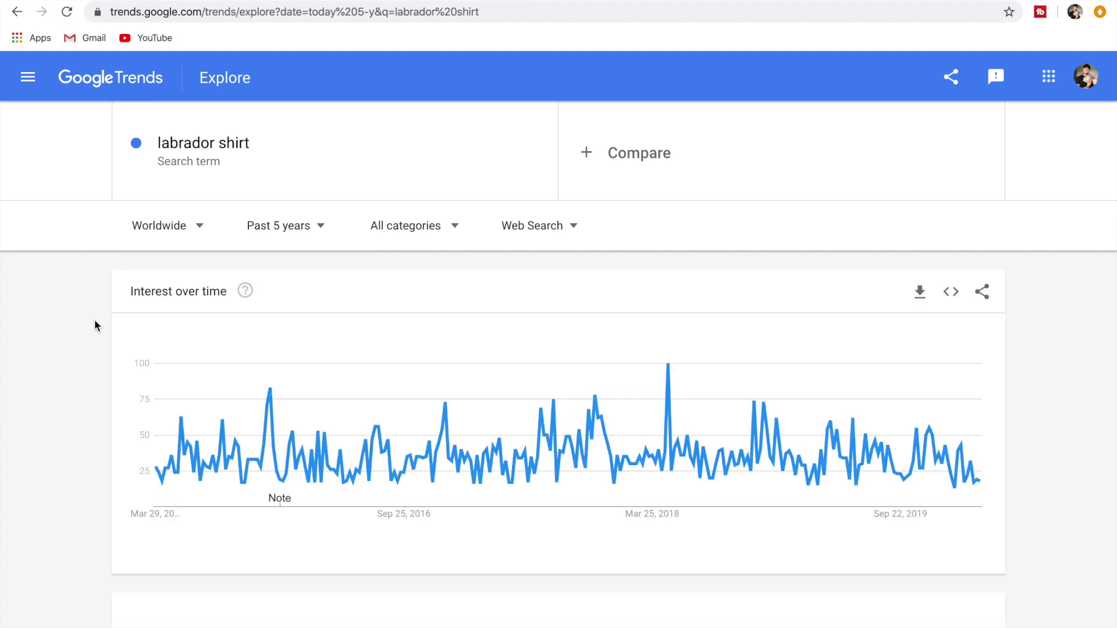
- Review the related topics for "labrador shirt" sorted by Top, and return the sorting to Rising
scroll(94, 319, "down", 10)
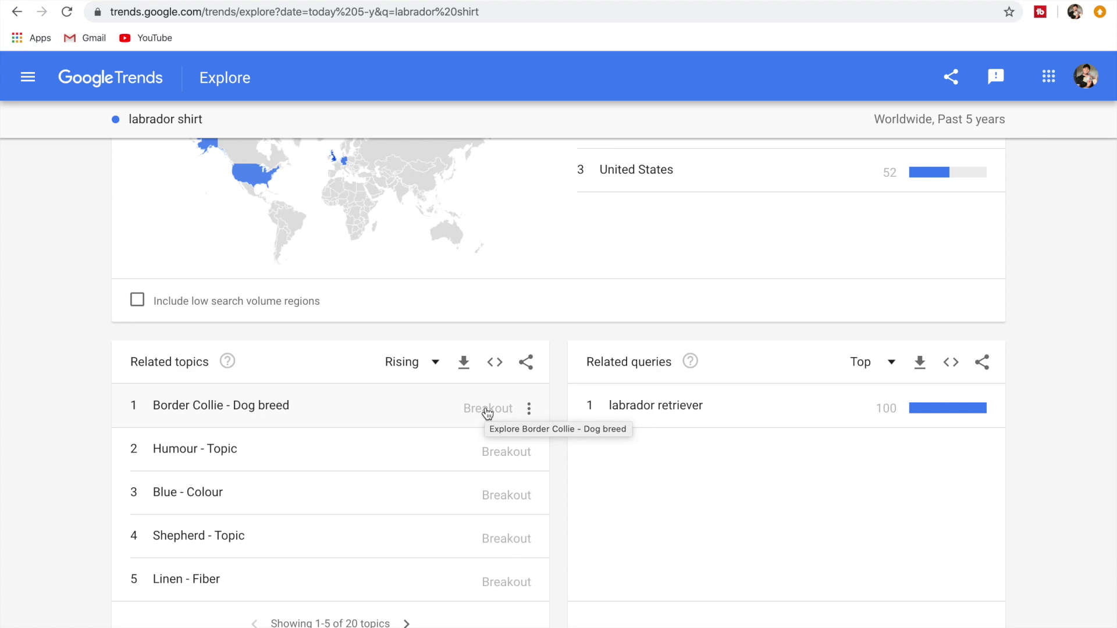
left_click(414, 362)
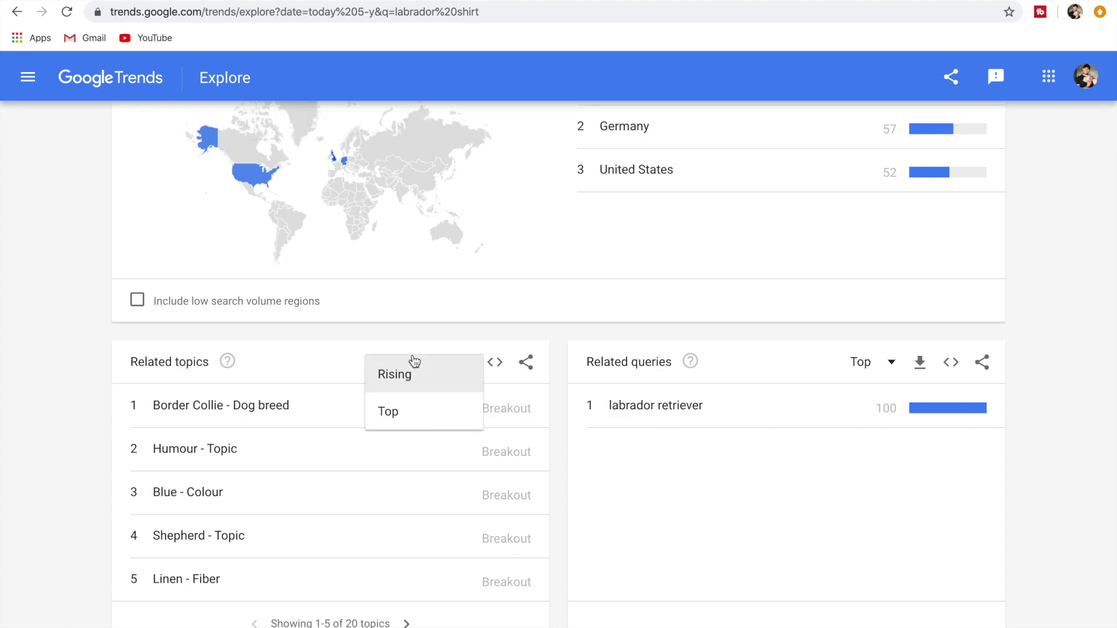
left_click(387, 411)
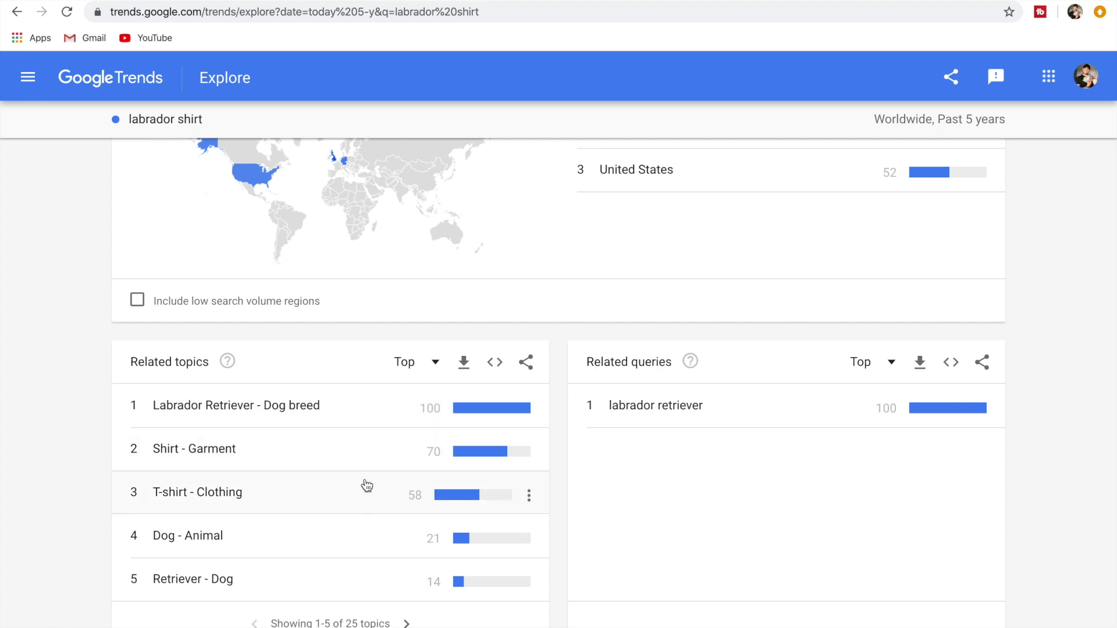
left_click(419, 375)
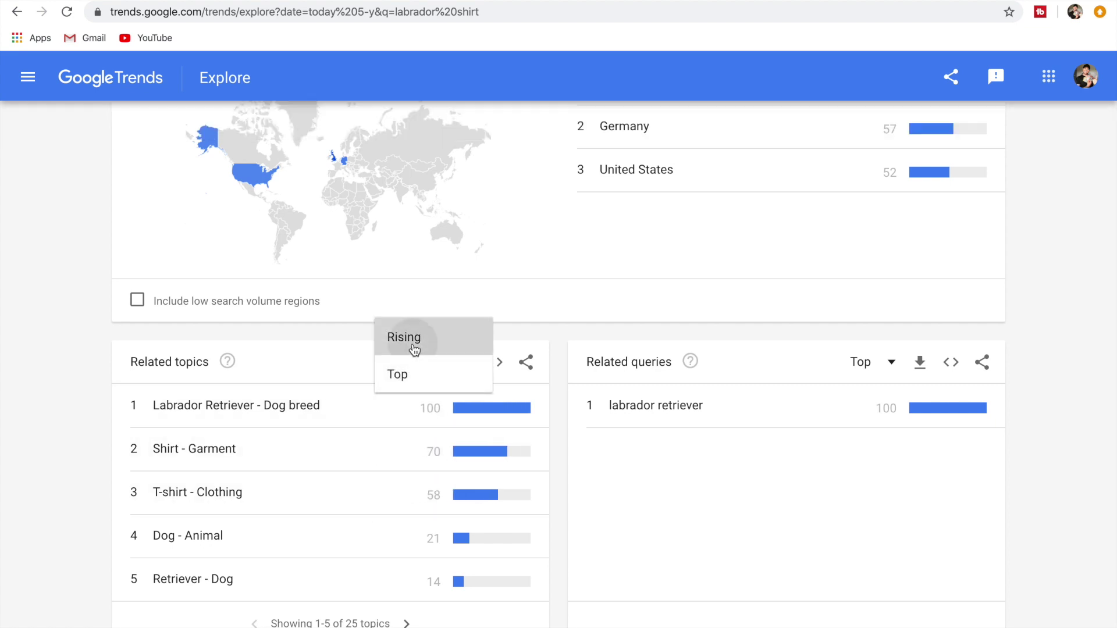
left_click(414, 348)
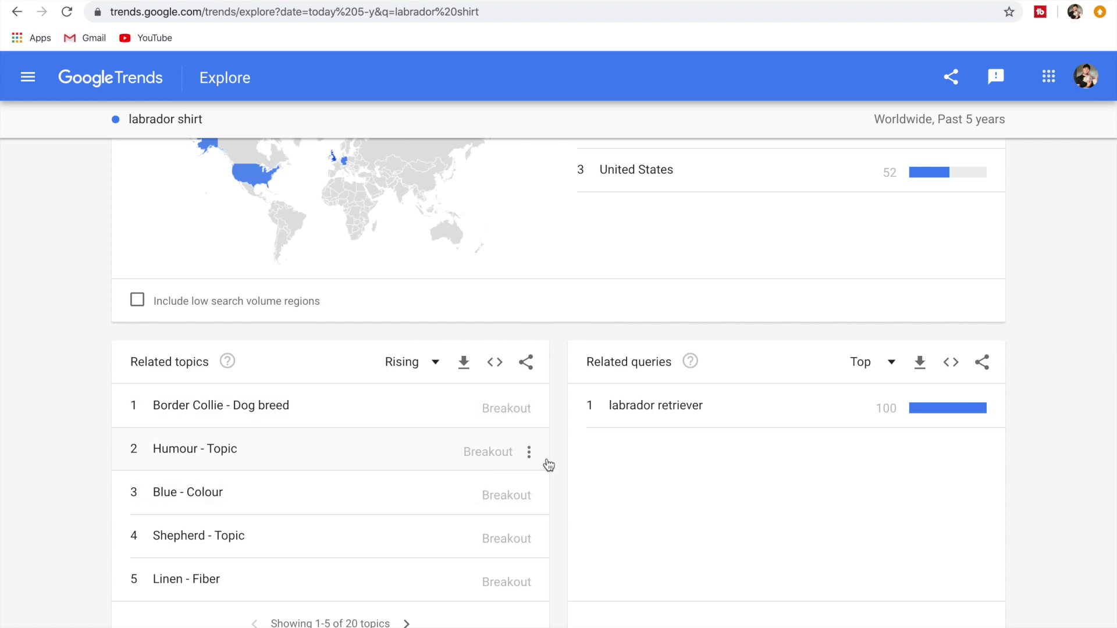
scroll(713, 521, "up", 10)
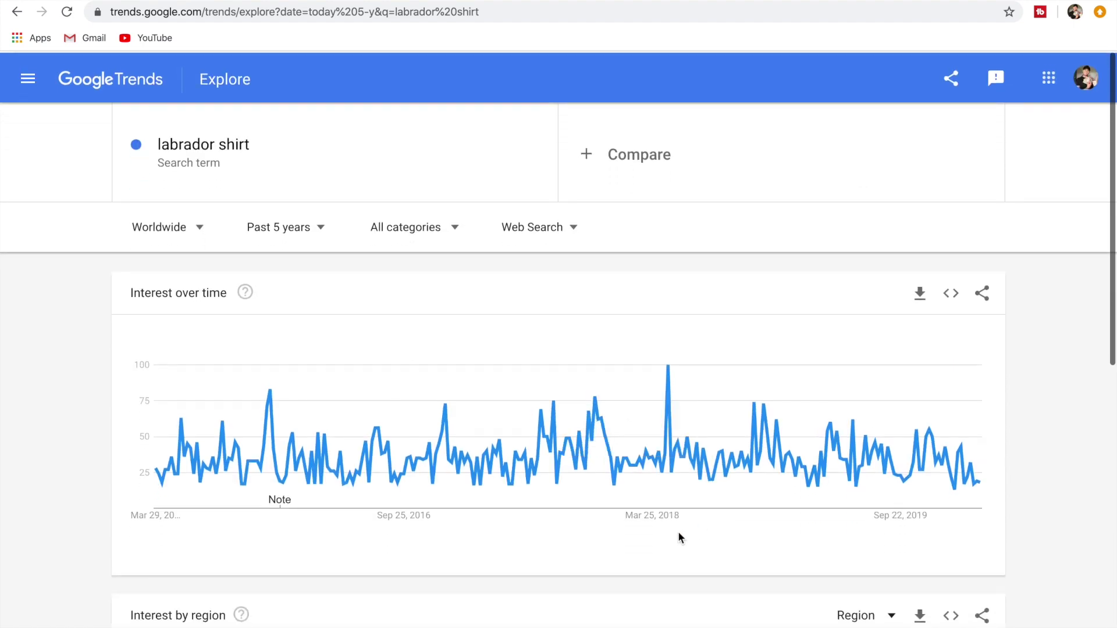